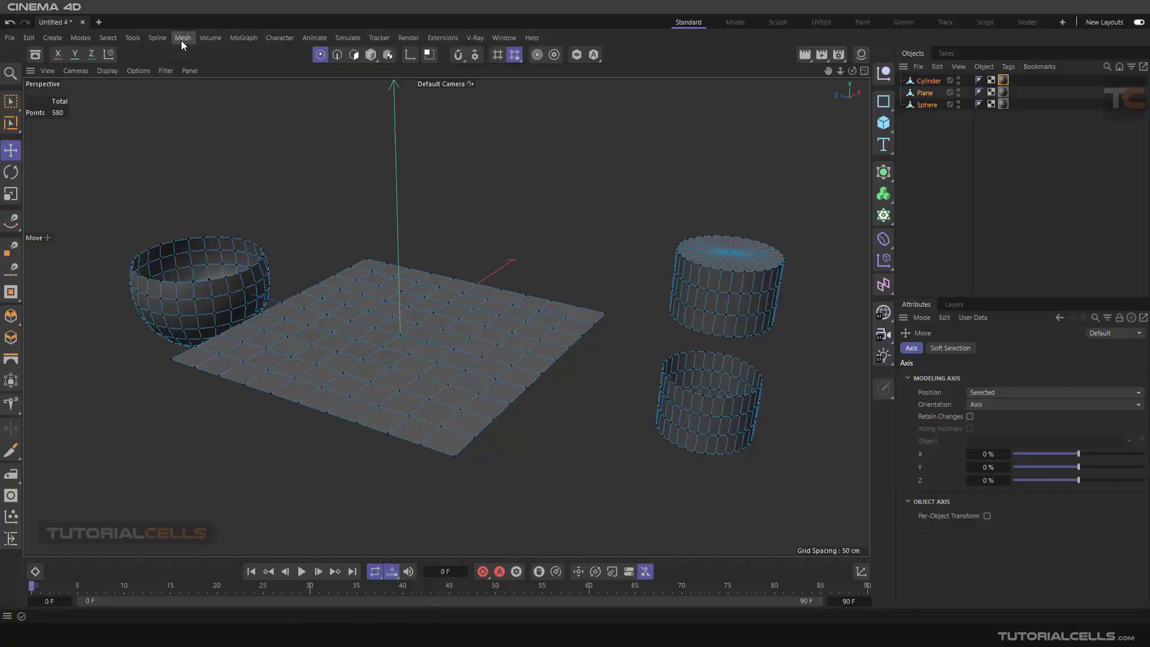
Tear off the Mesh > Remove submenu as a floating palette over the viewport.
click(181, 39)
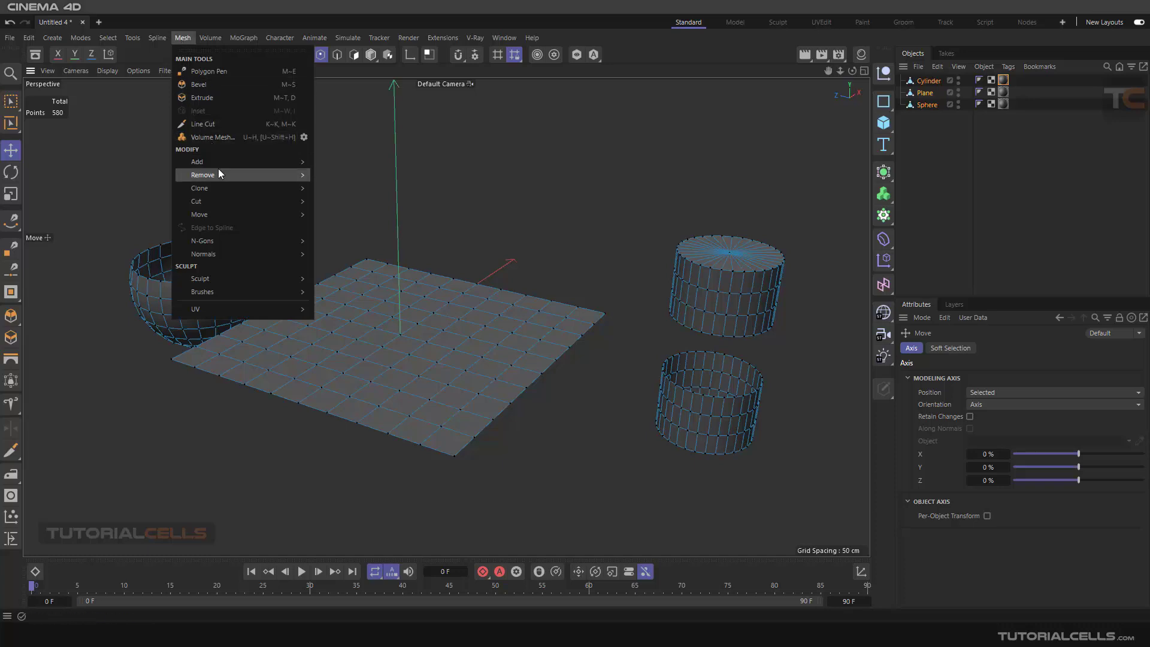
mouse_move(220, 174)
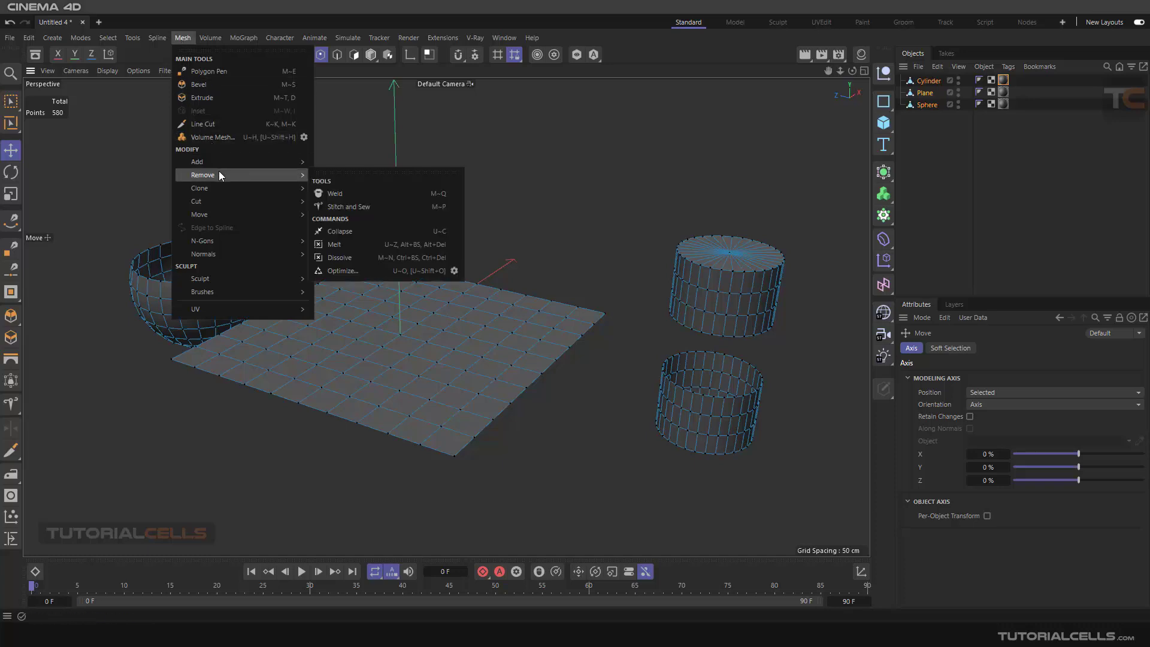
click(351, 173)
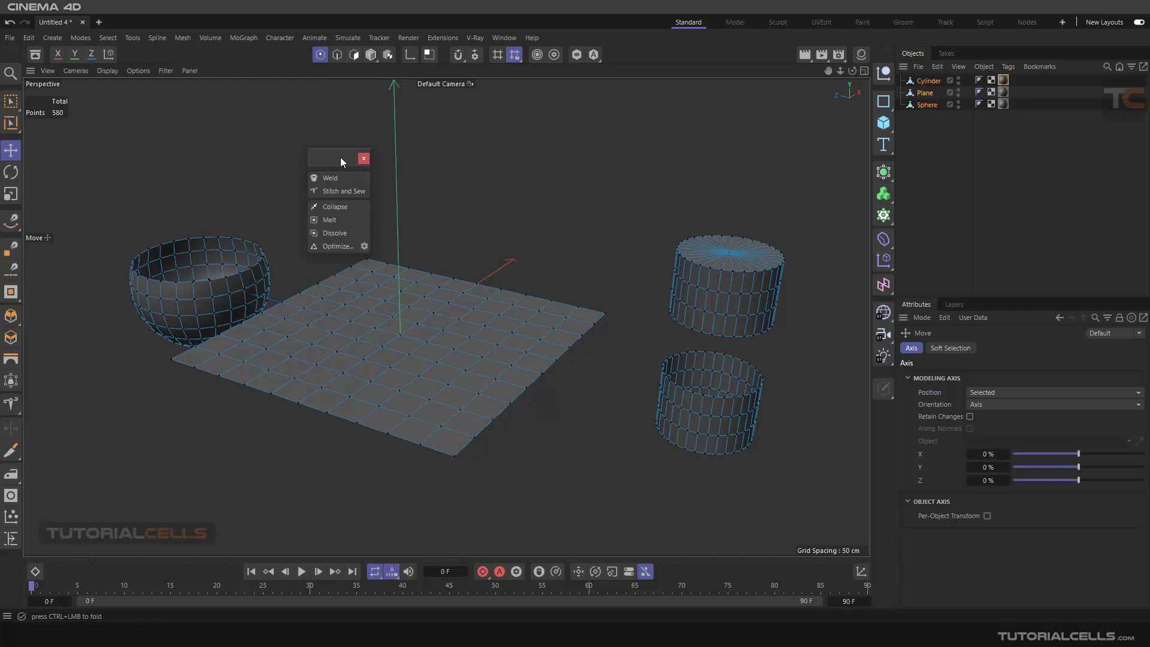
drag(340, 157, 137, 114)
Set the Remove palette's icon size to Medium Icons.
right_click(130, 148)
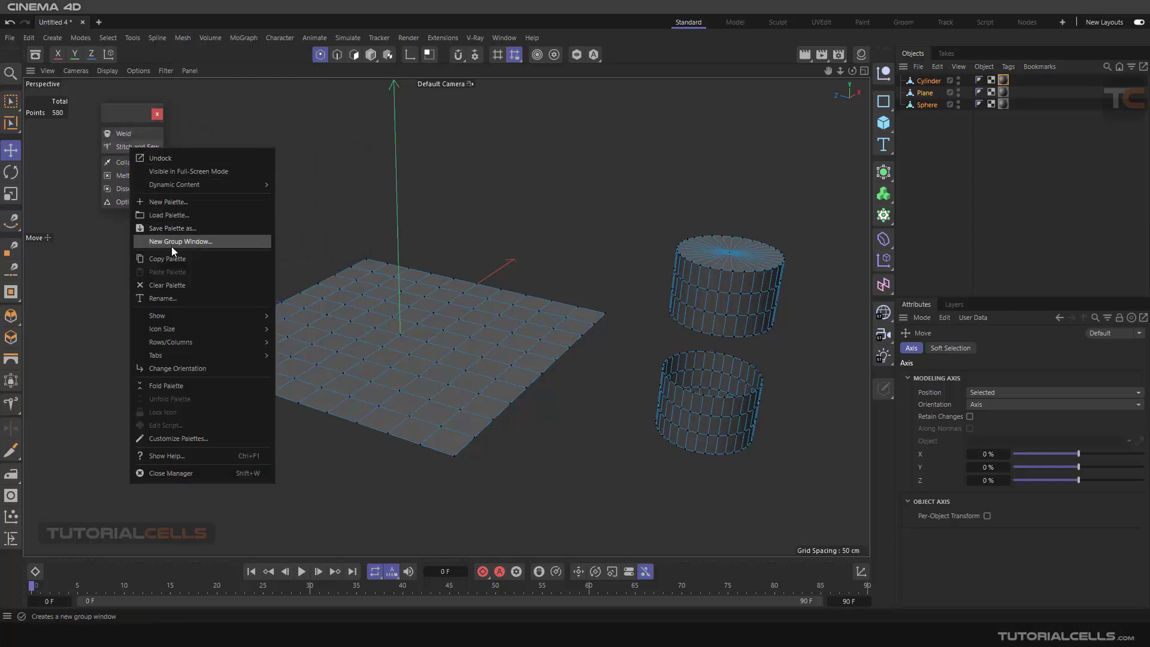
mouse_move(188, 329)
click(293, 350)
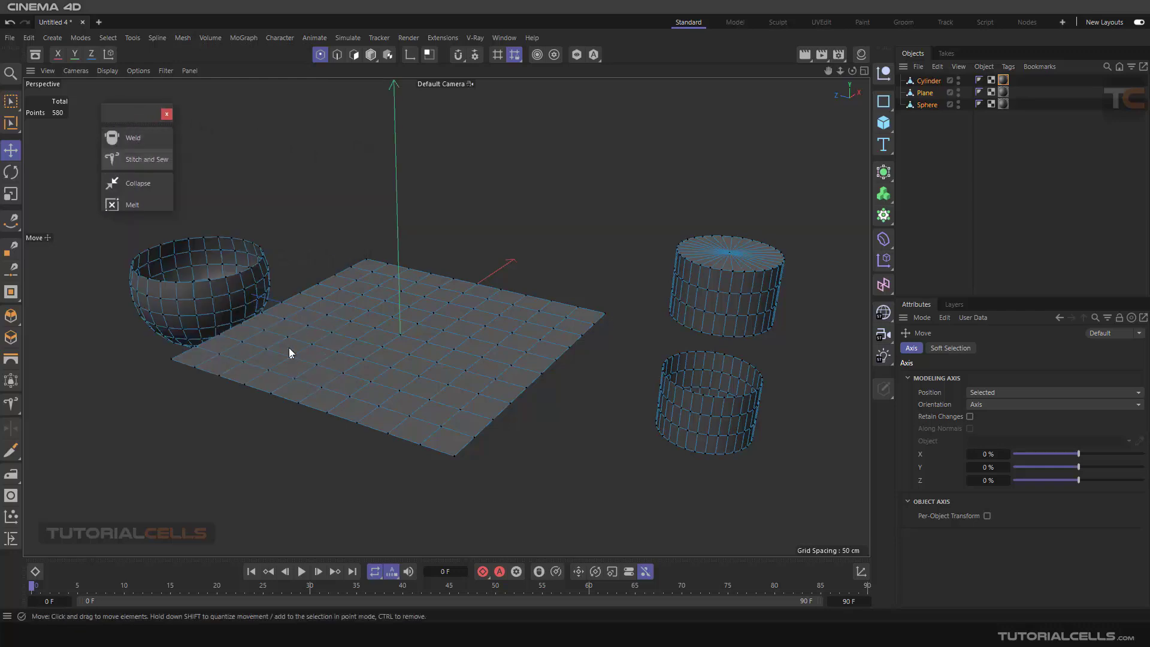
Enlarge the Remove palette to show Dissolve and Optimize, move it left, and zoom into the plane.
drag(156, 210, 163, 270)
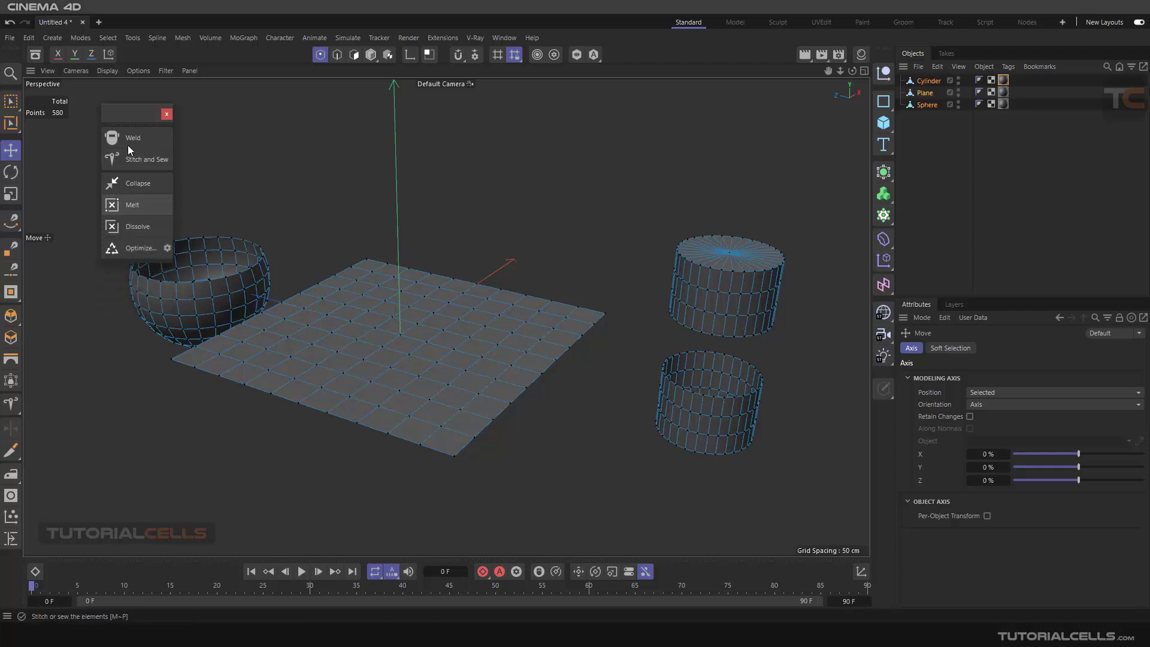
drag(127, 117, 104, 151)
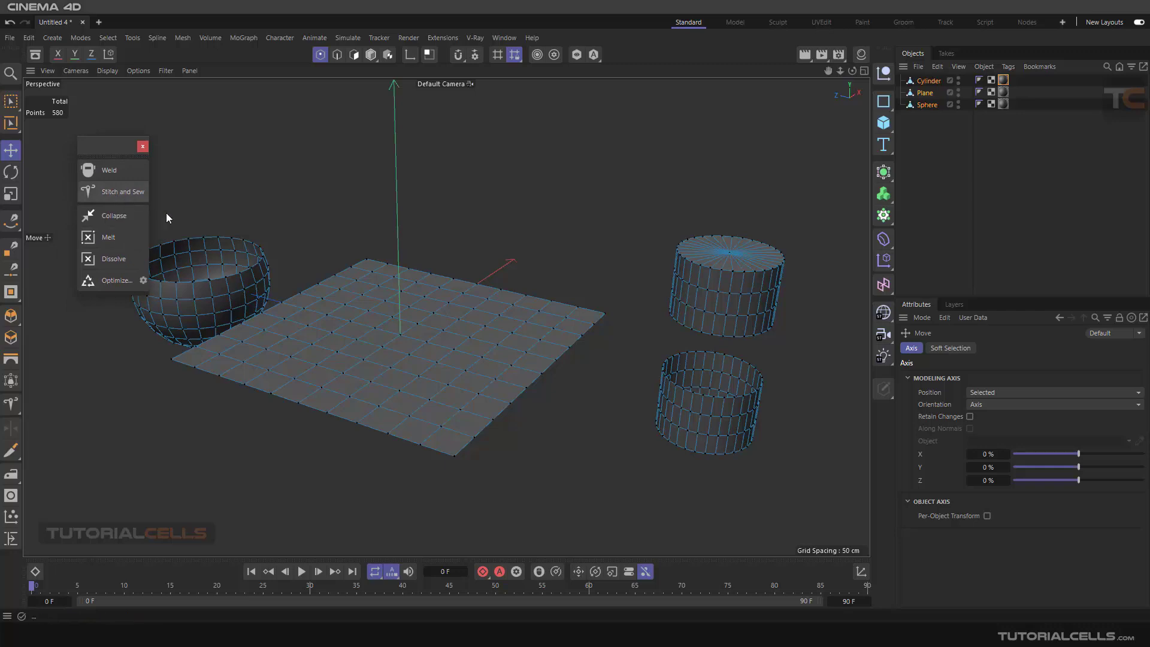
scroll(474, 326, up, 10)
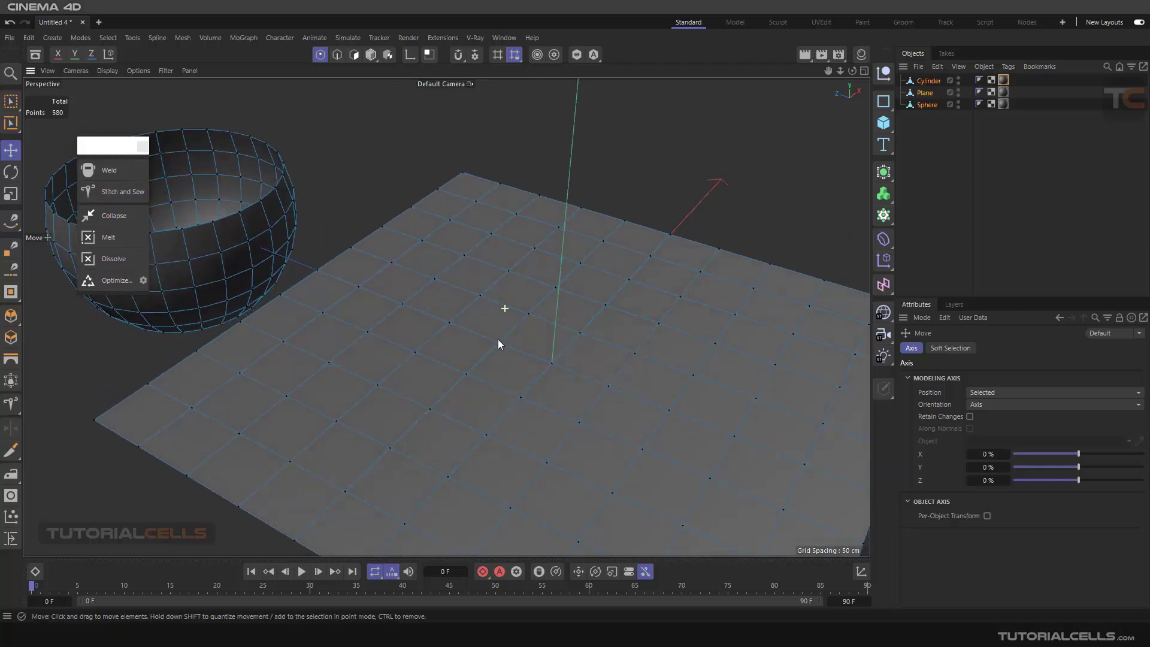
scroll(480, 329, up, 5)
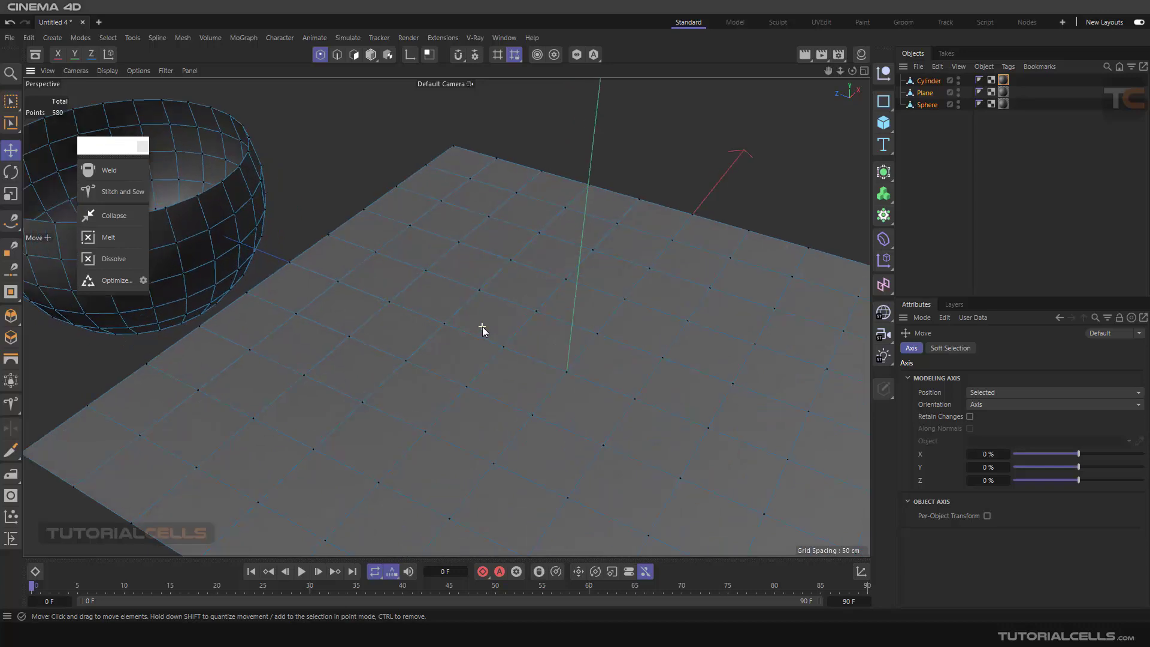
Select two neighbouring points on the plane and make Weld the active tool.
click(441, 324)
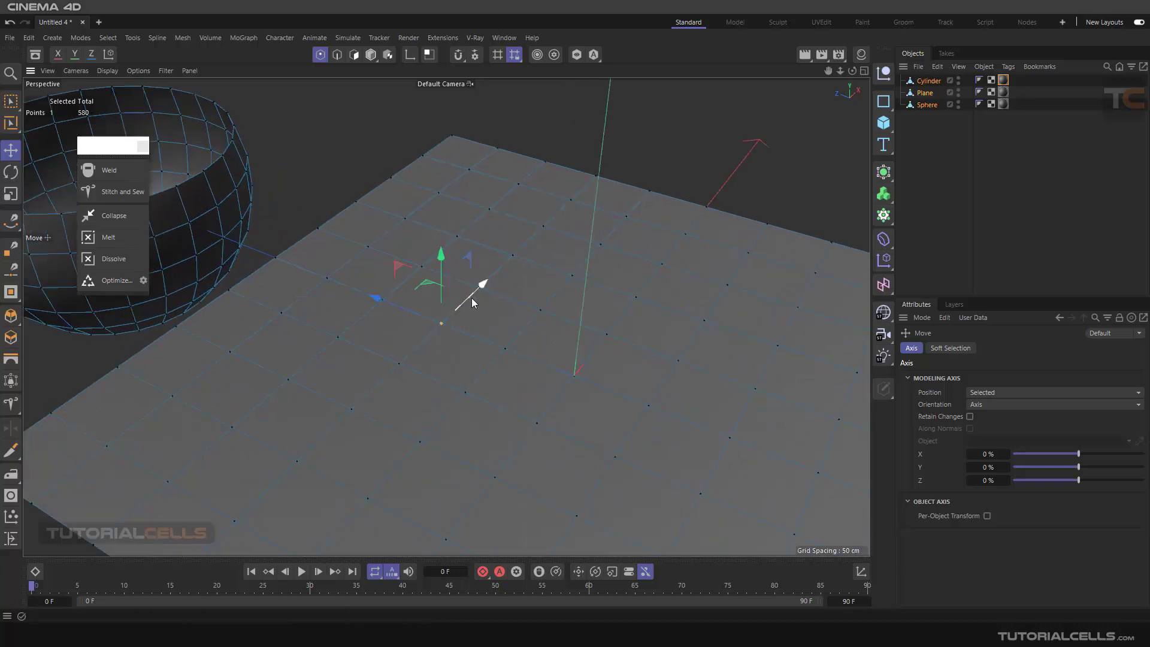
shift+click(539, 311)
click(504, 349)
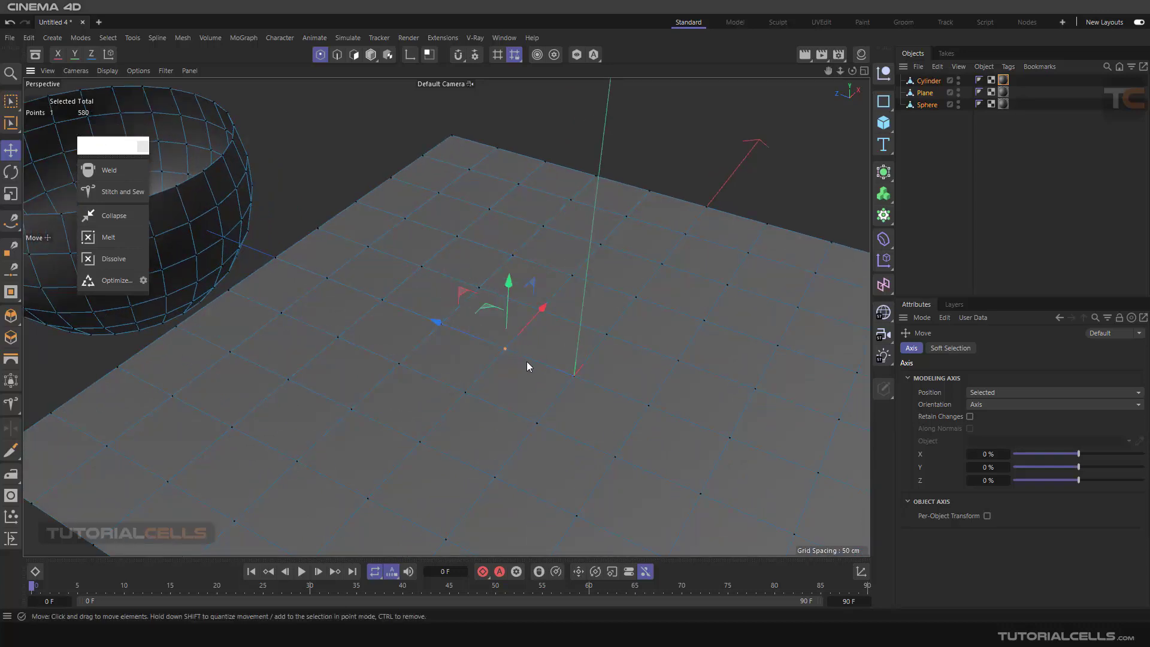
click(466, 393)
shift+click(537, 423)
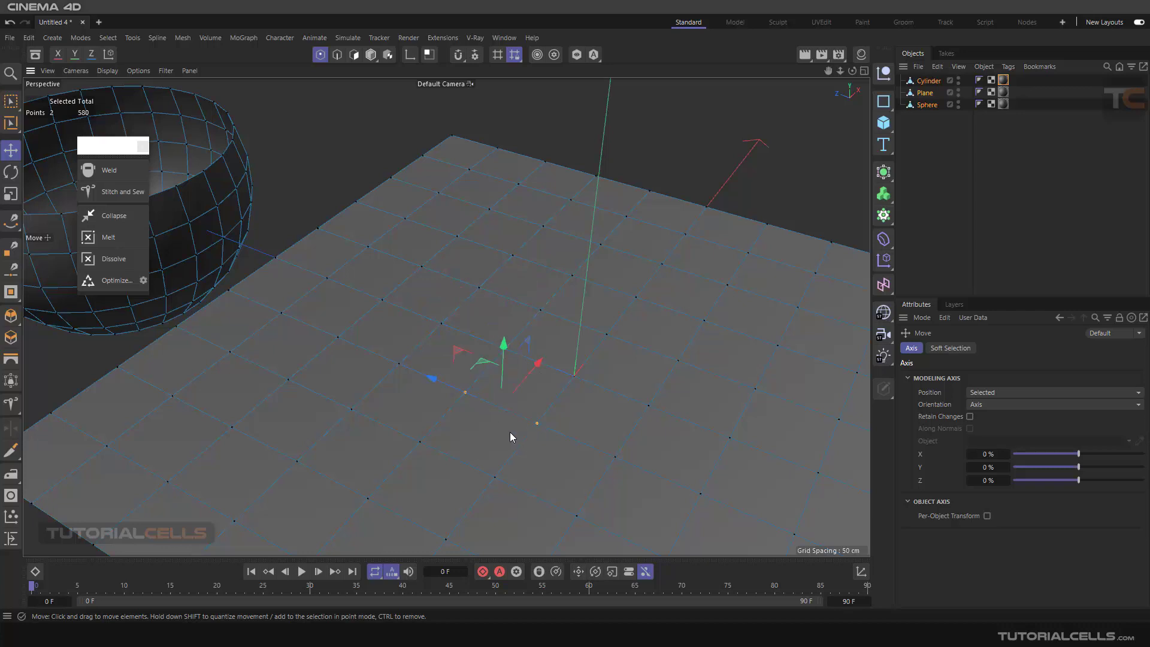
scroll(496, 430, up, 2)
alt+drag(496, 430, 481, 345)
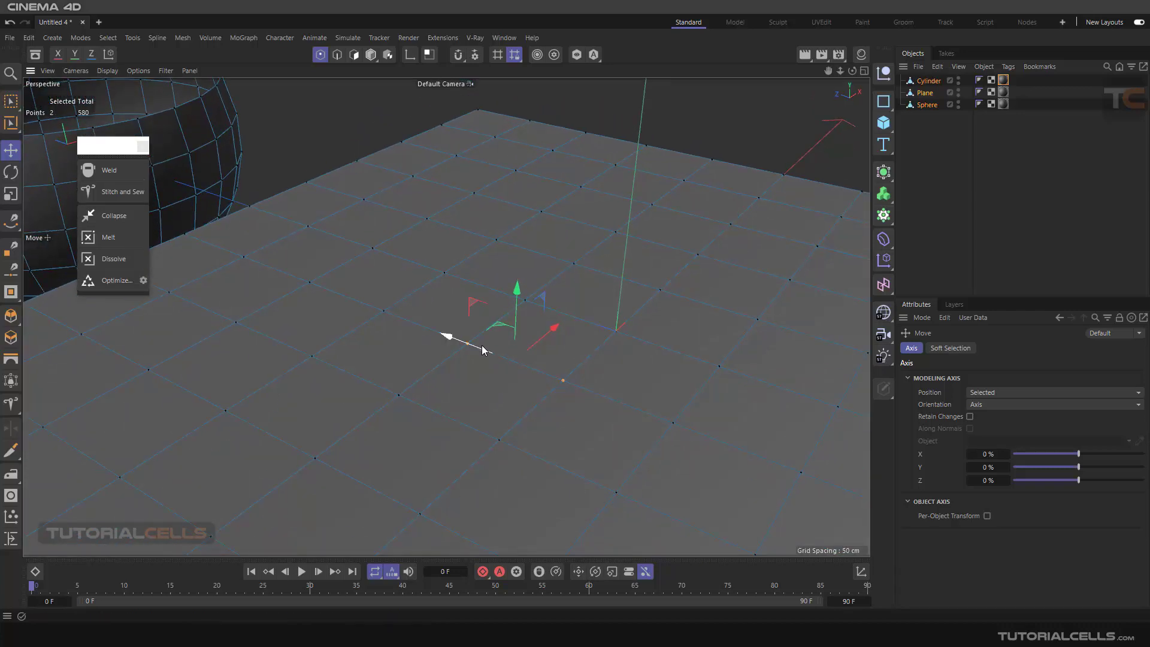
click(109, 171)
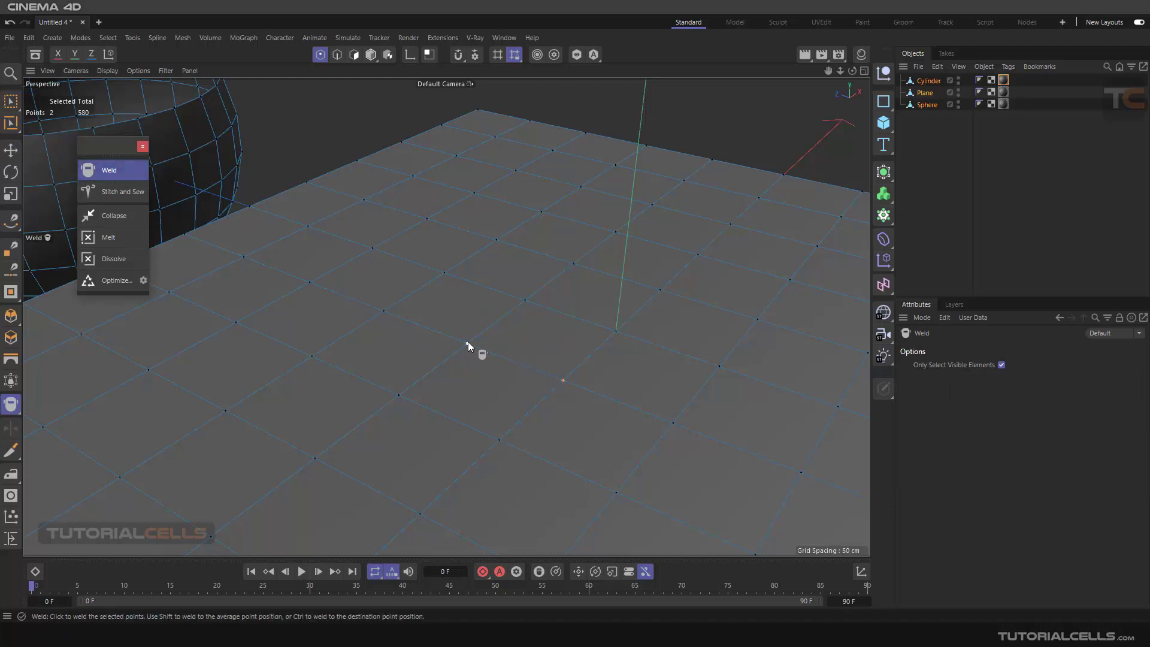
Weld the two selected plane points into one, then undo and redo the weld.
click(512, 362)
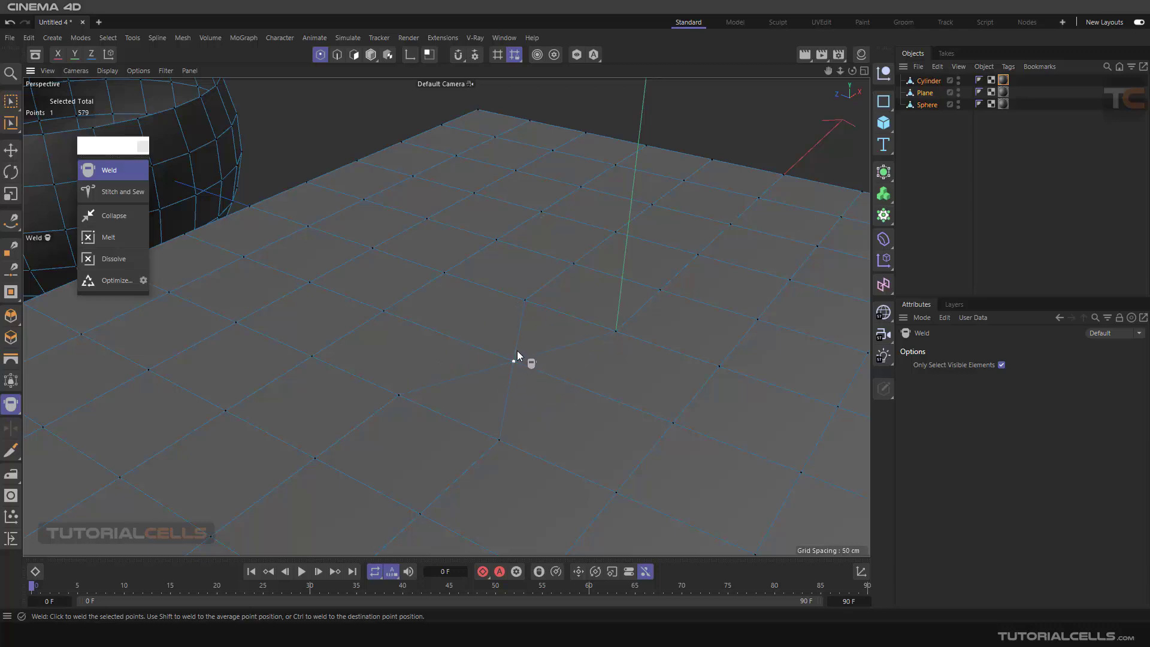
key(ctrl+z)
key(ctrl+shift+z)
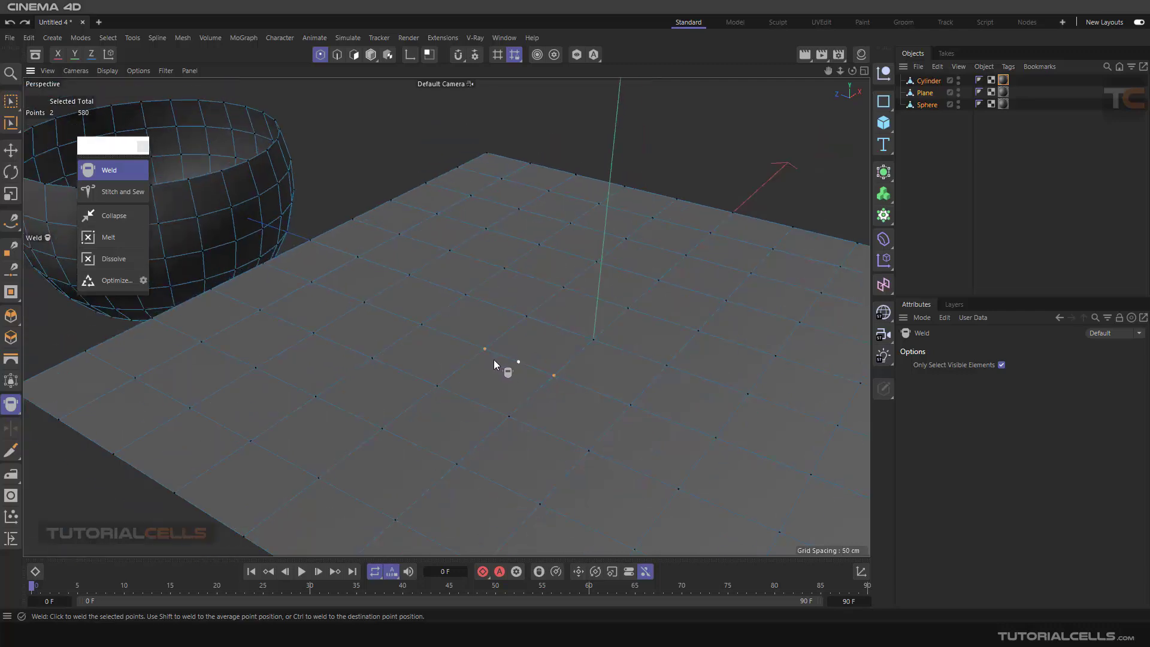
Clear the selection, then weld another point pair and a single point into neighbours (578 points).
click(18, 149)
click(326, 133)
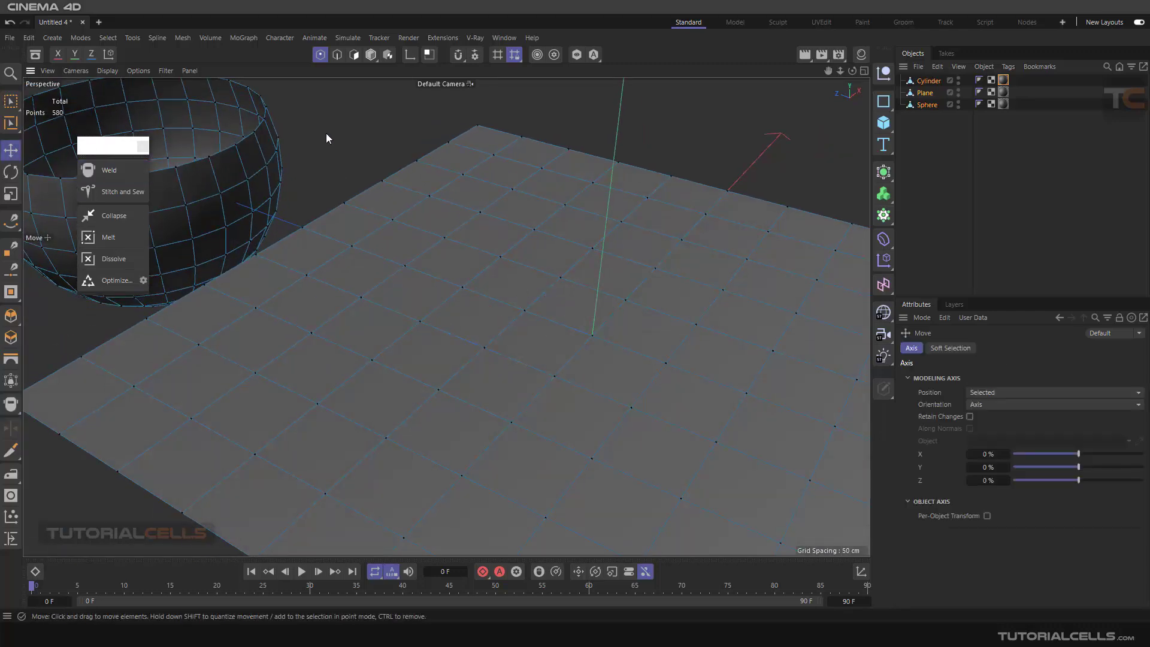
click(130, 175)
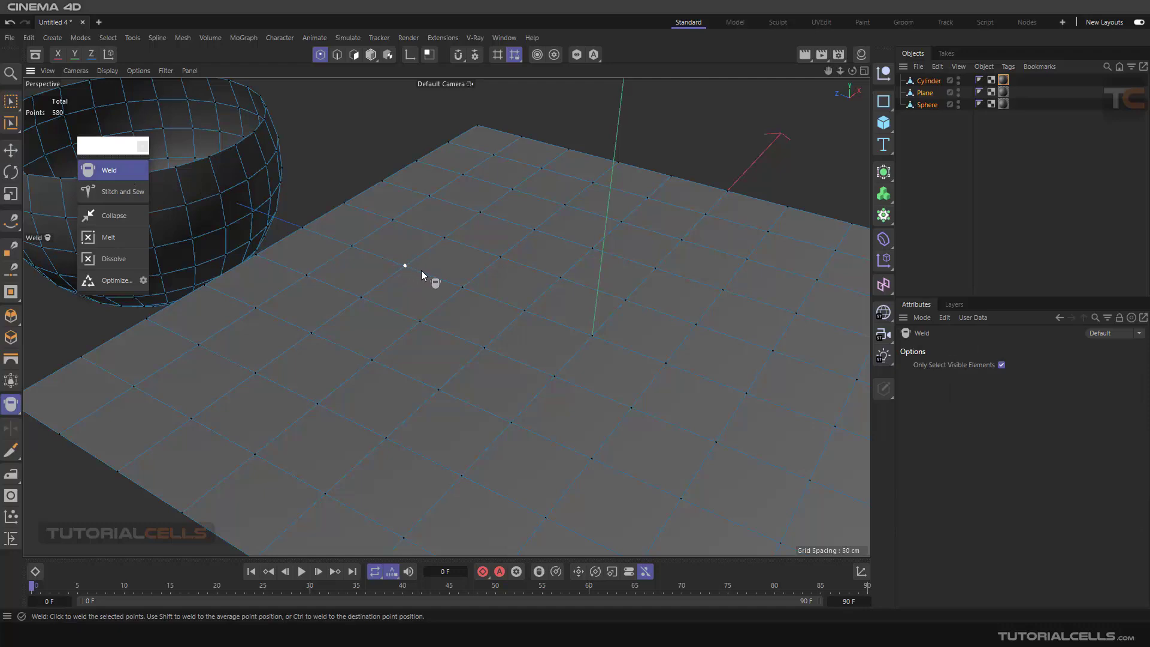
click(462, 289)
click(586, 336)
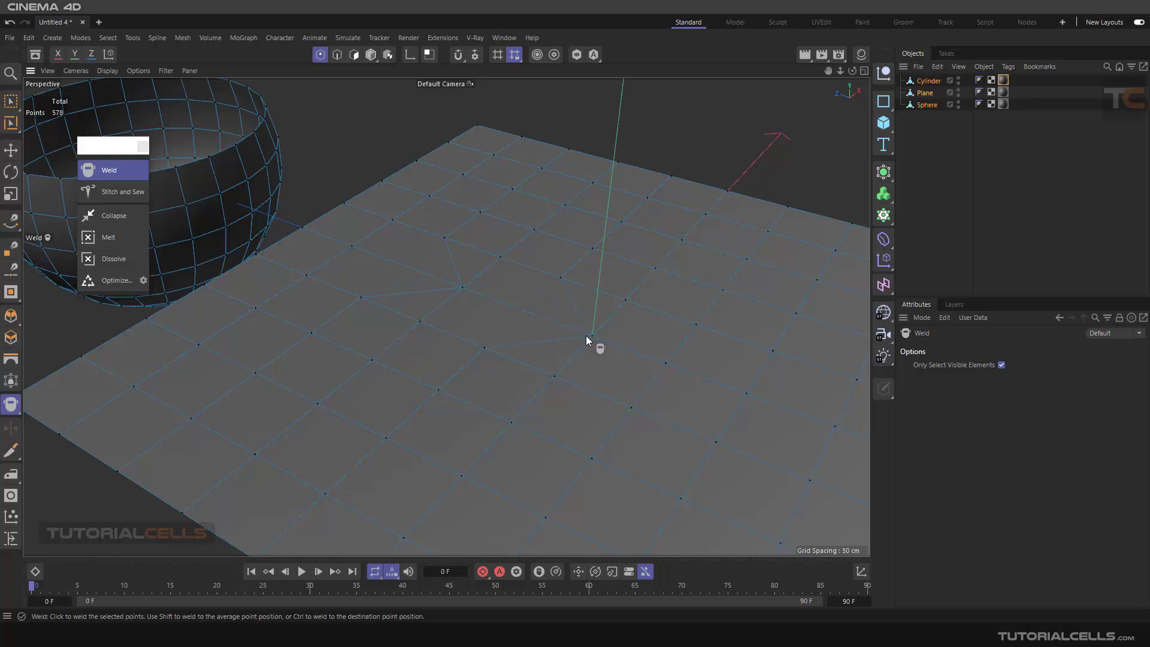
click(11, 150)
alt+drag(347, 270, 538, 285)
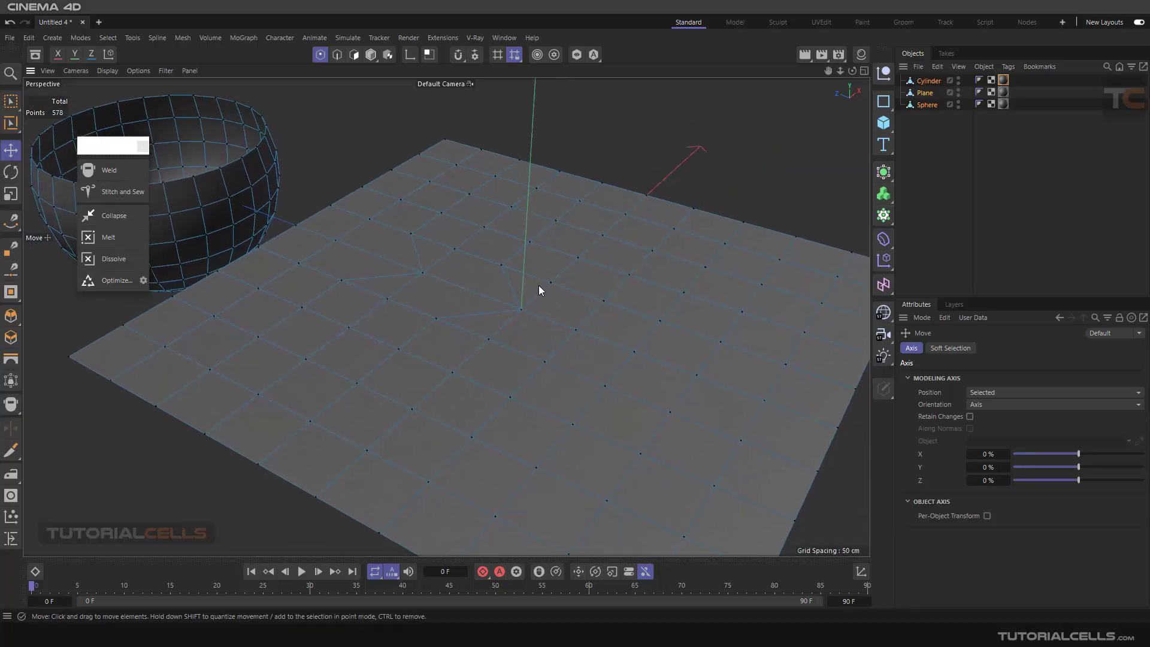
Select four neighbouring plane points and weld them into one.
click(605, 300)
scroll(627, 274, up, 3)
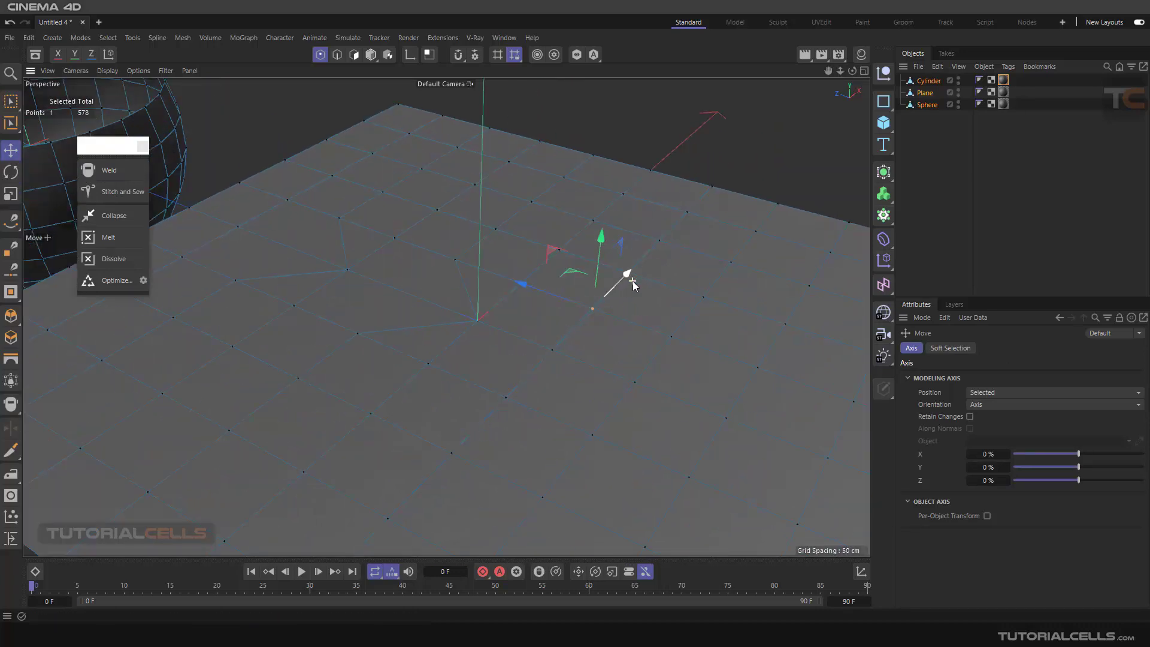
shift+click(629, 275)
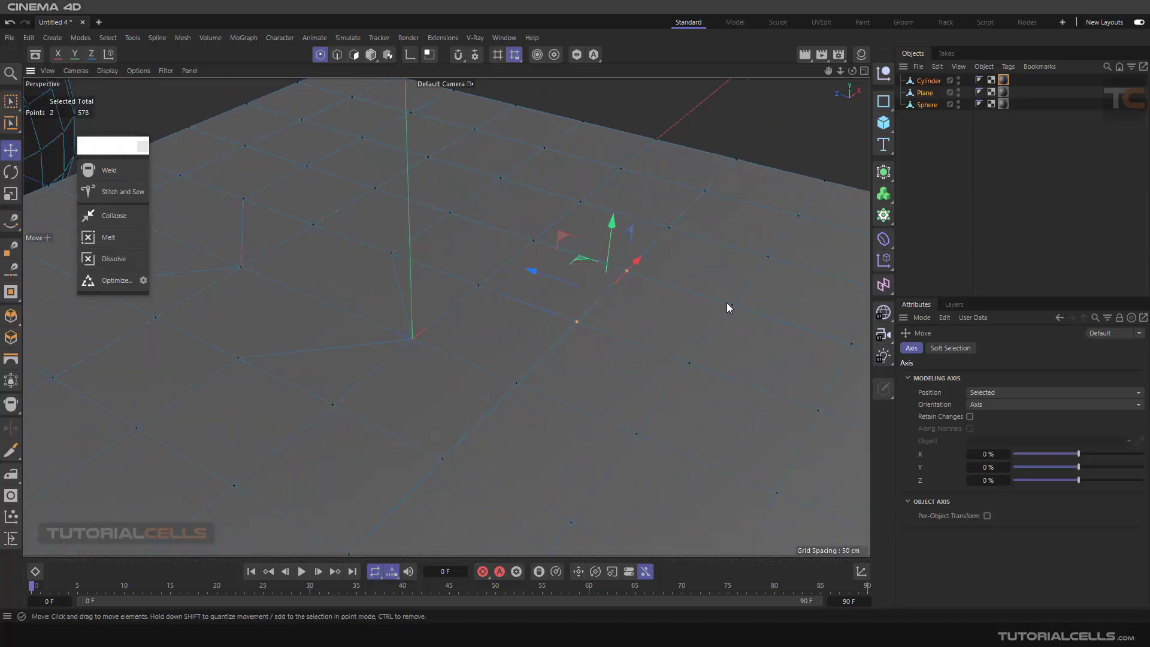
shift+click(729, 308)
shift+click(689, 359)
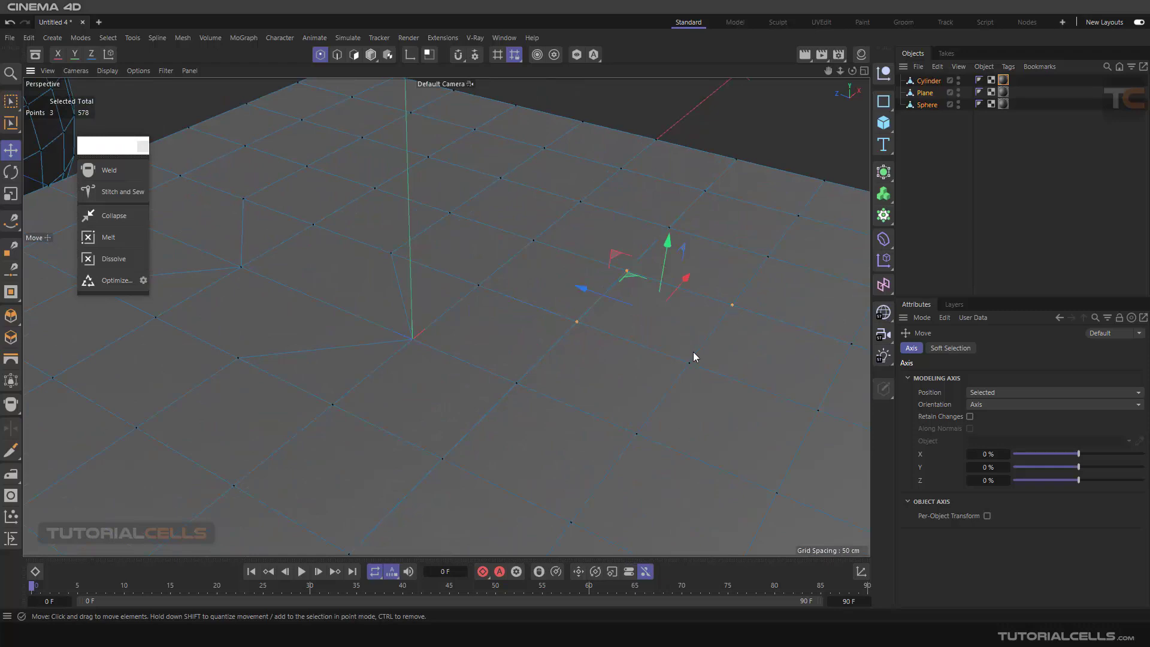
alt+drag(688, 360, 500, 302)
click(120, 171)
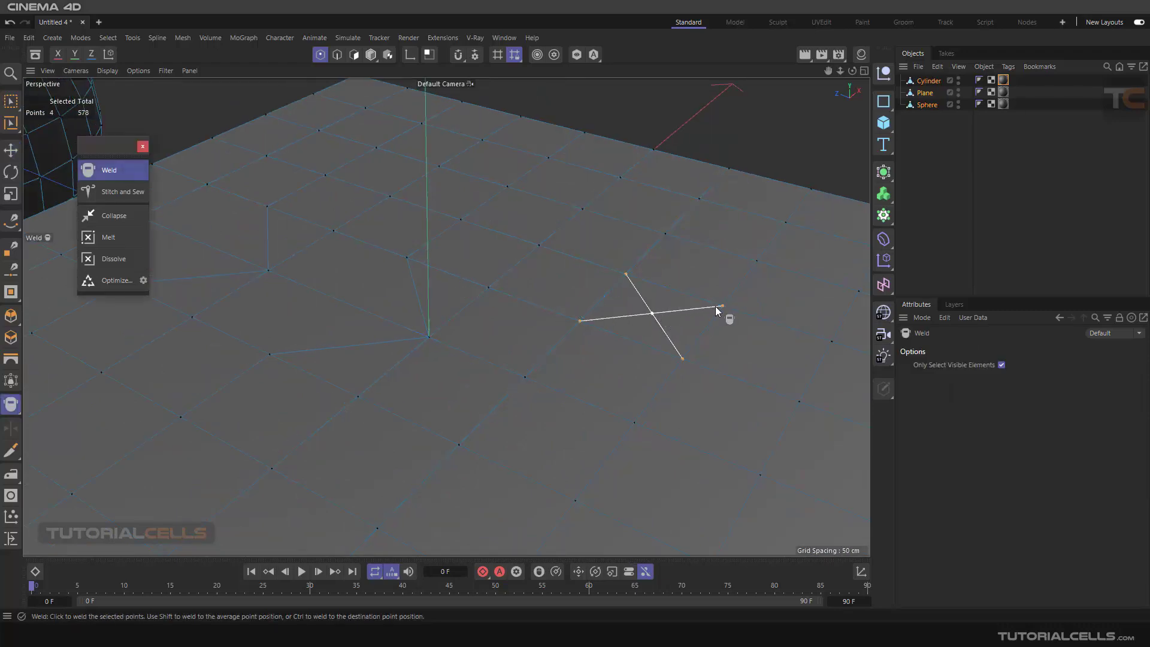
click(652, 316)
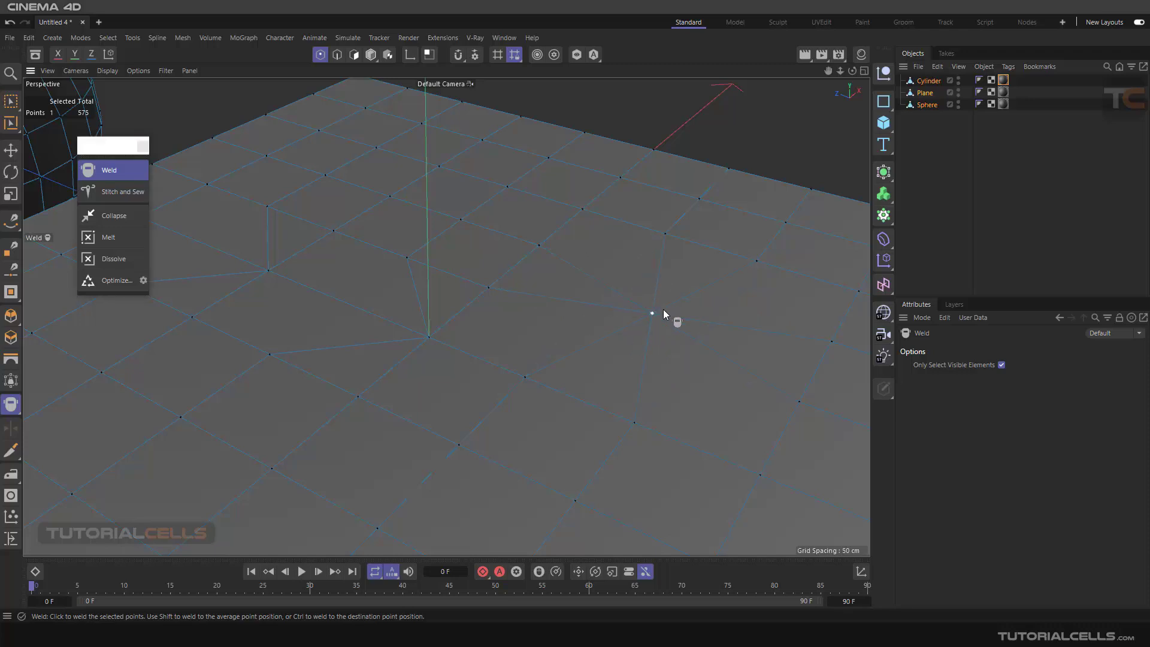
Weld the stray point into its target vertex, leaving the plane at 574 points.
scroll(663, 309, down, 4)
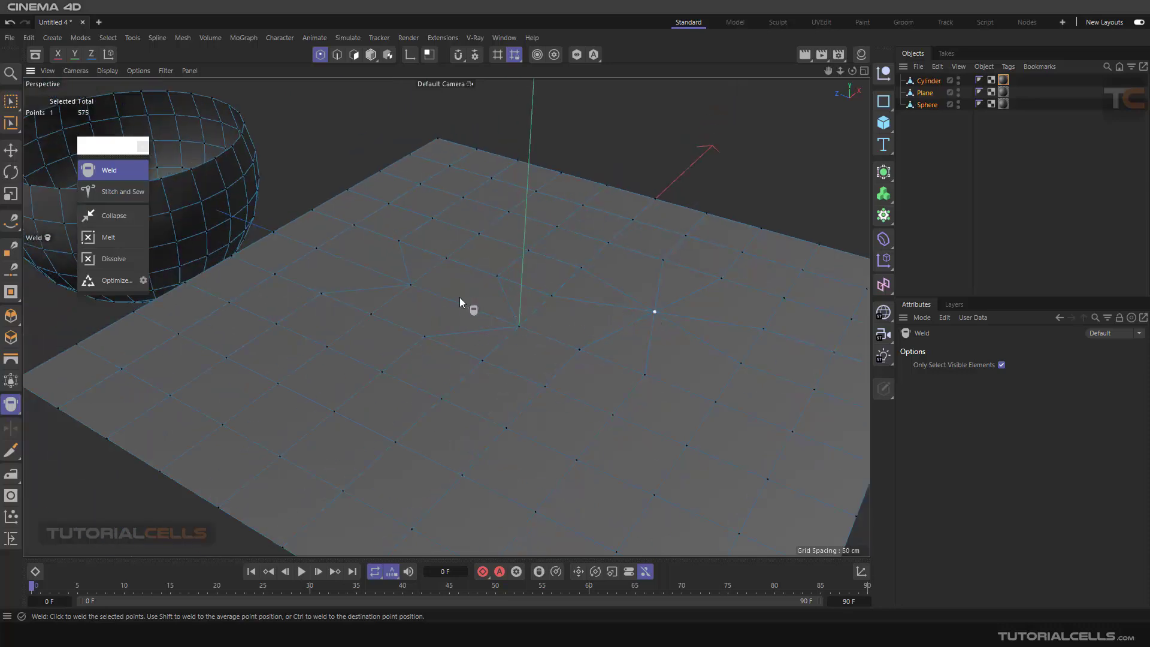
middle_drag(459, 297, 497, 257)
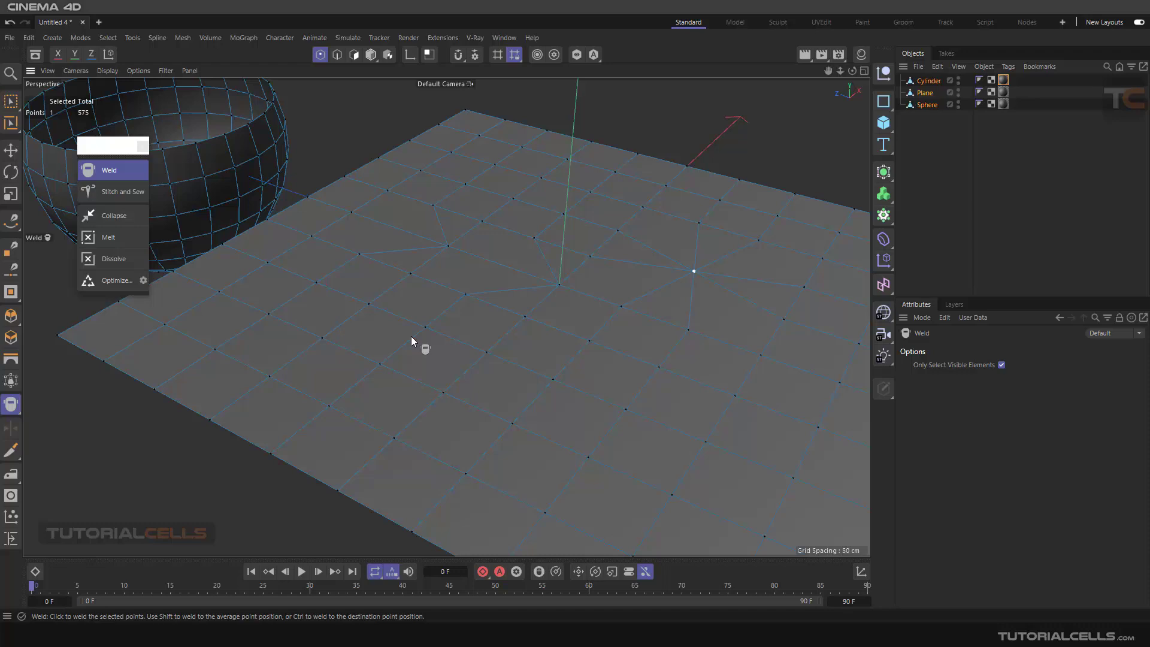
scroll(421, 333, up, 2)
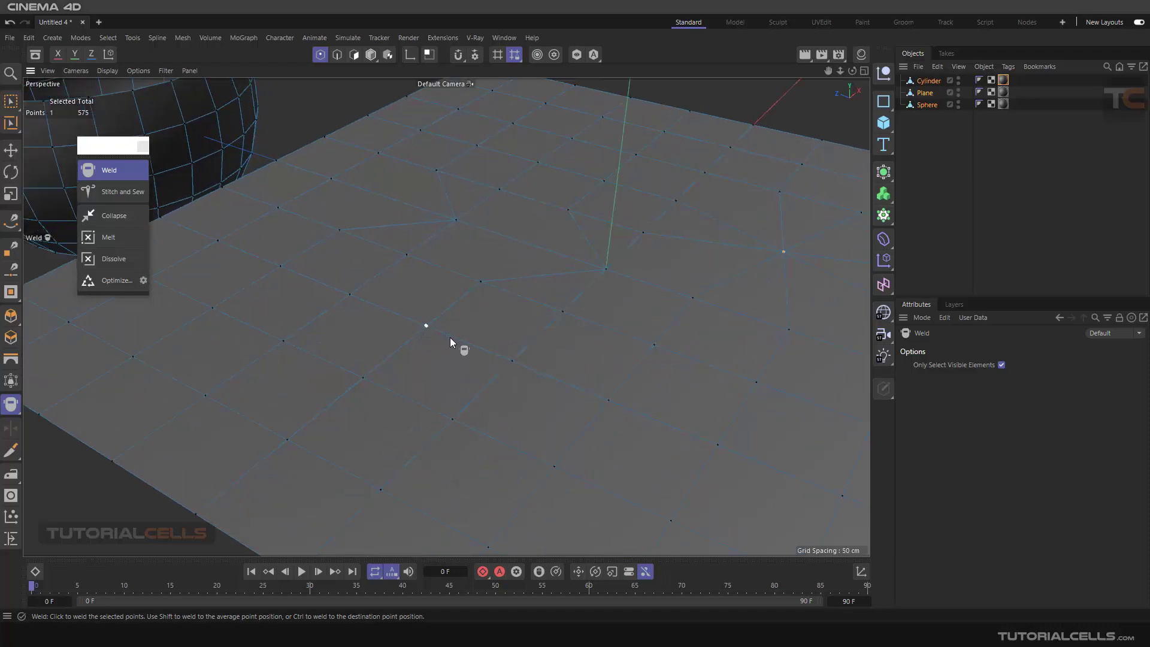
click(511, 361)
scroll(465, 343, down, 3)
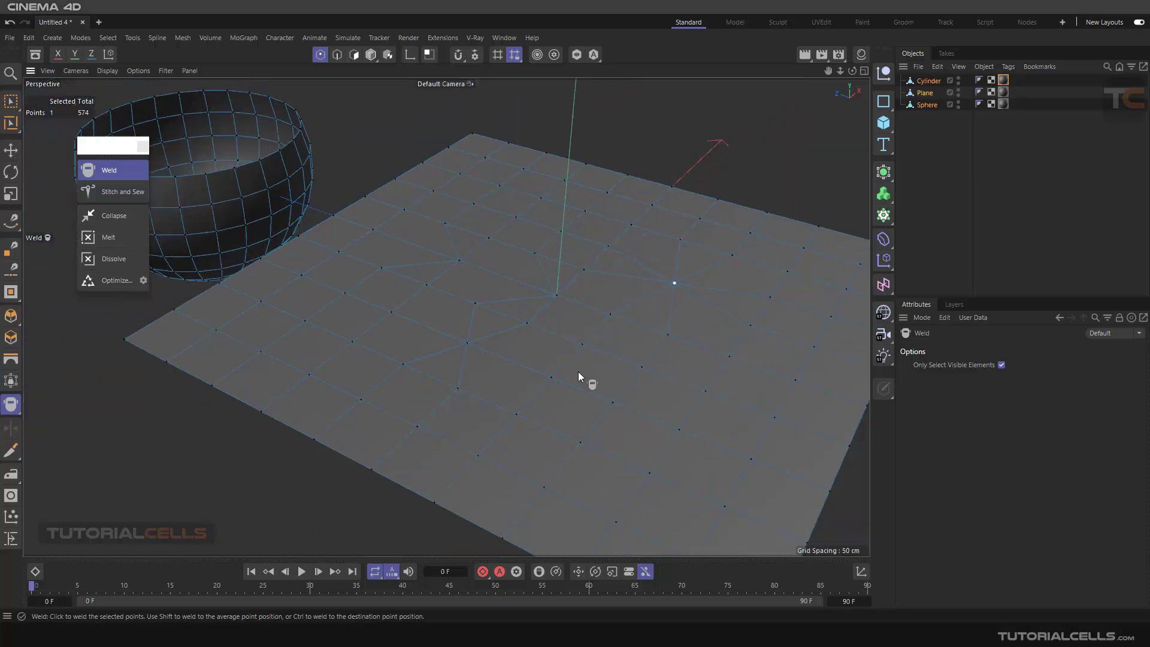
scroll(569, 369, up, 5)
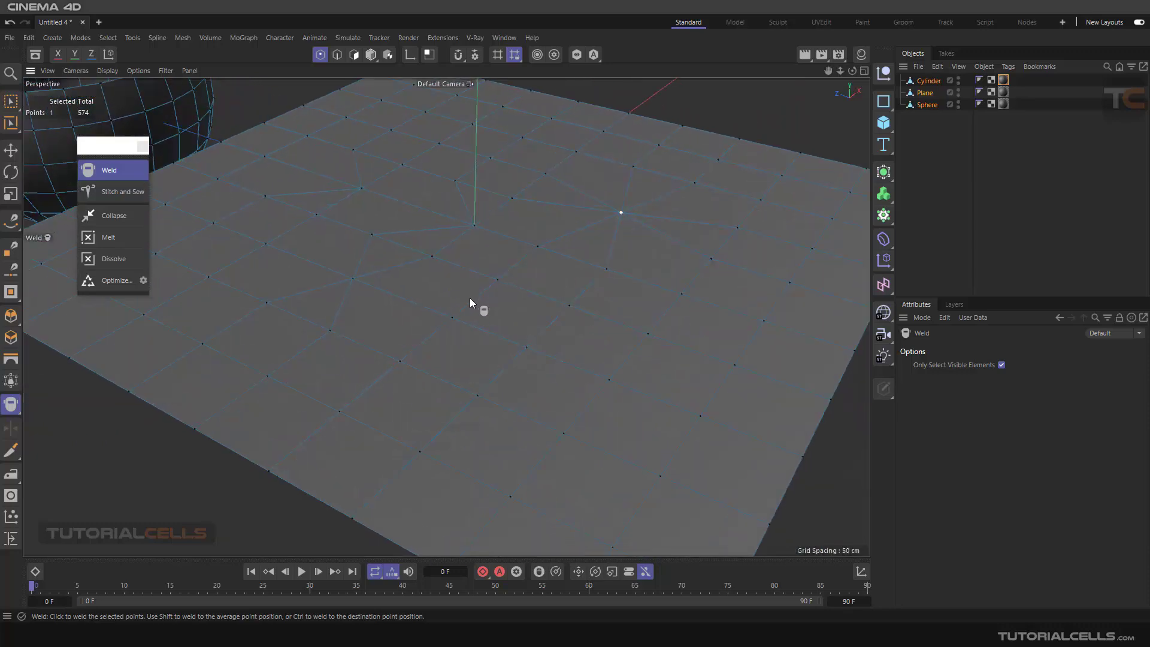
scroll(470, 302, up, 2)
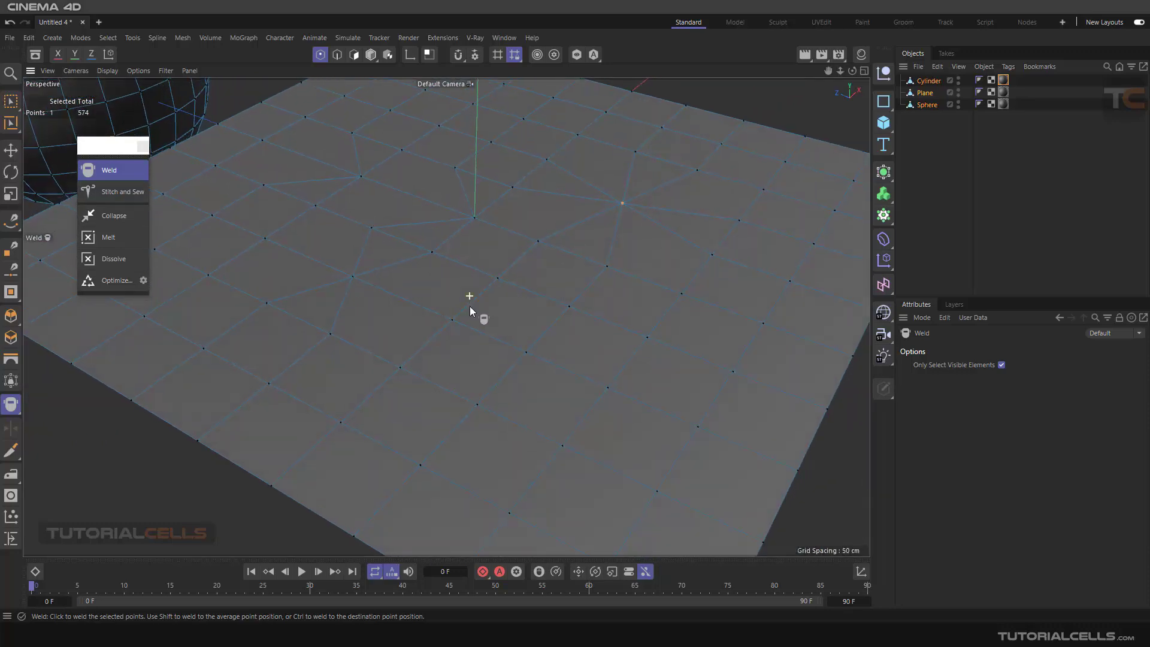
Try Stitch and Sew, return to Weld, and orbit in close to the bowl-shaped sphere.
click(106, 195)
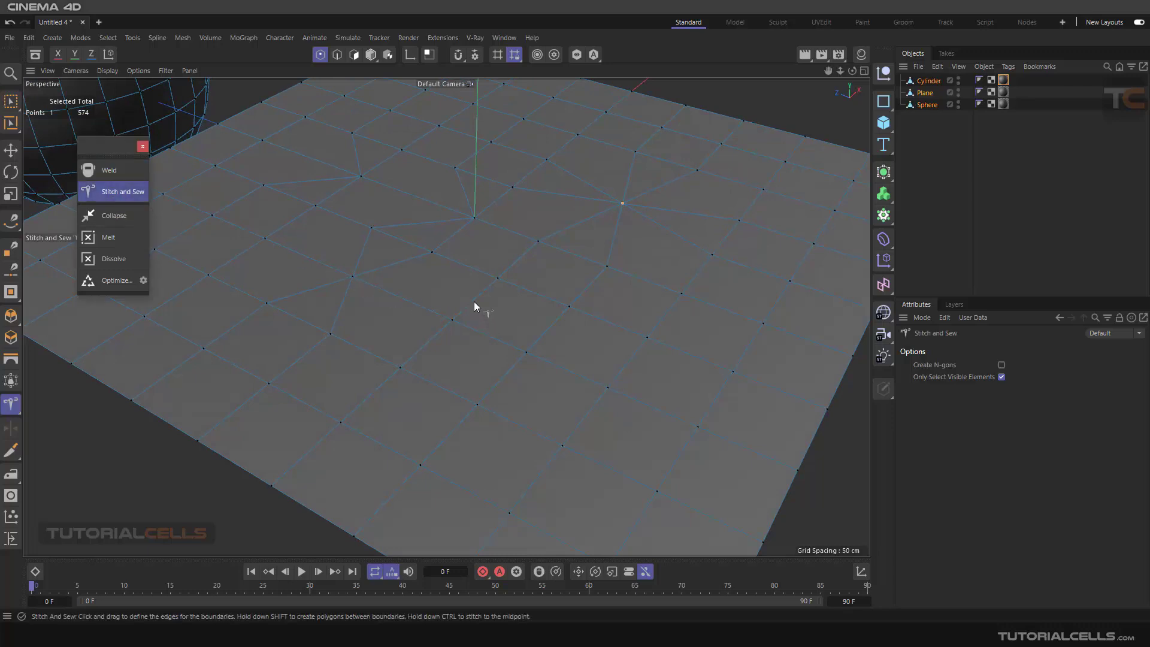
click(108, 170)
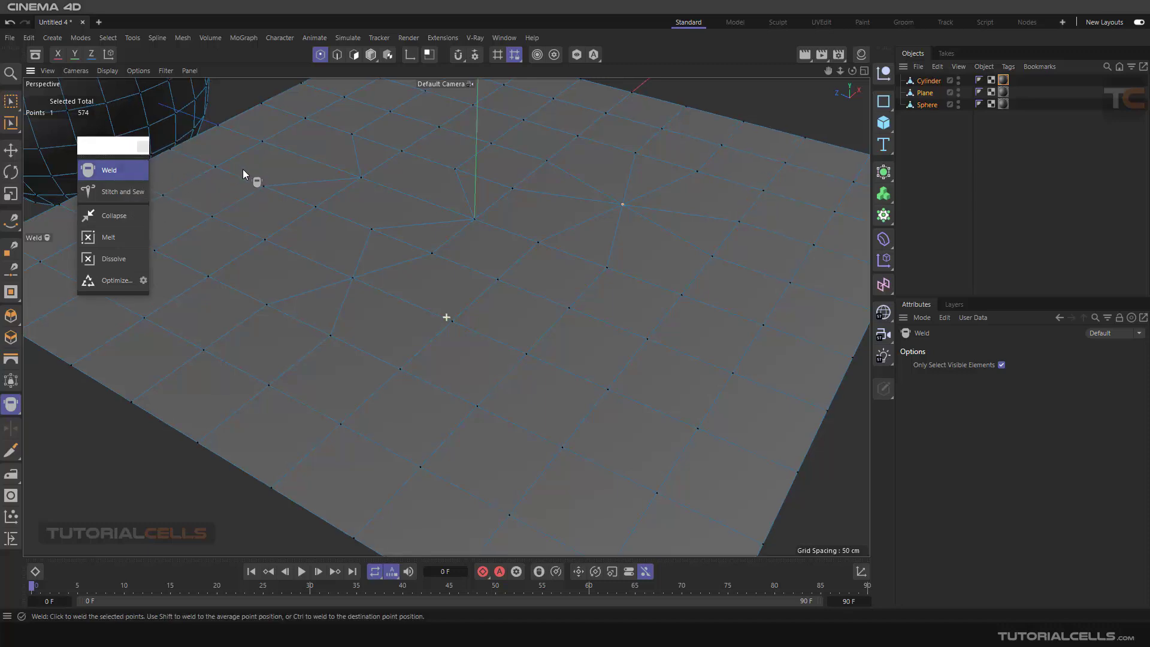
alt+drag(247, 175, 653, 317)
alt+drag(479, 261, 388, 289)
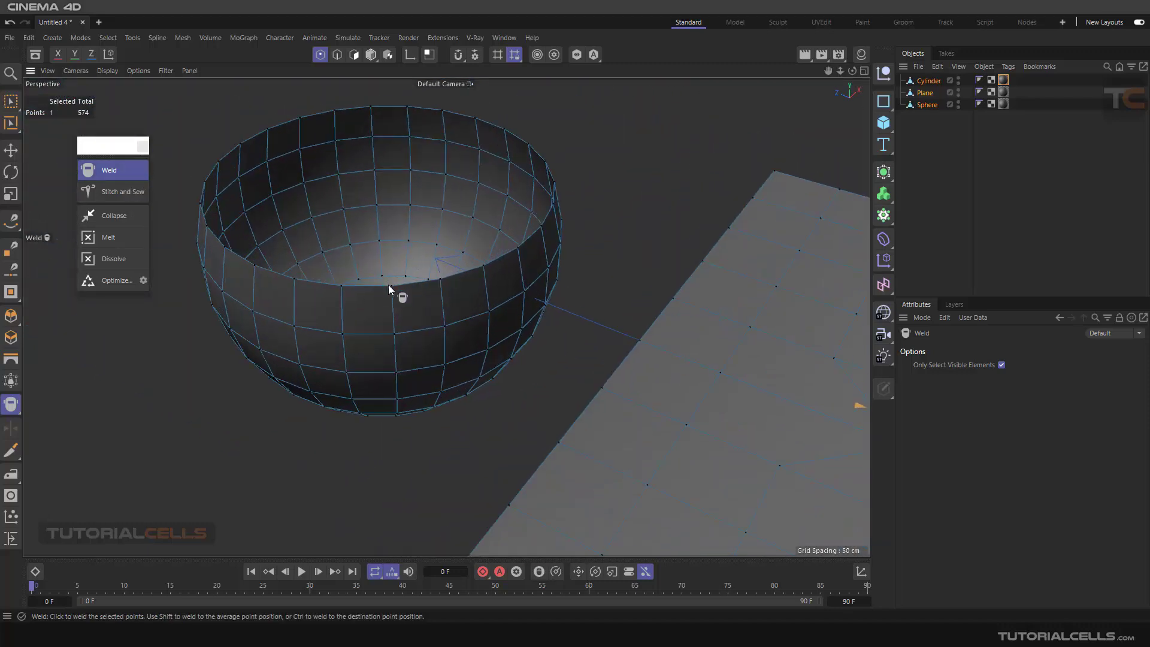
Loop-select the 26 points around the bowl's rim.
key(u)
key(l)
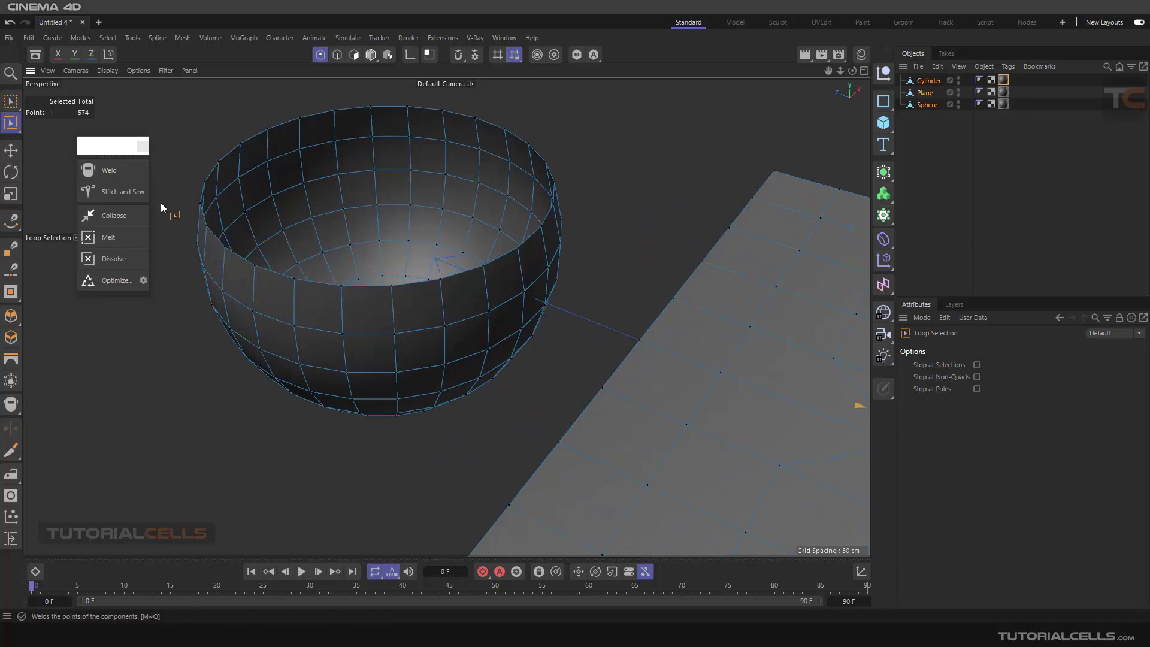
click(247, 266)
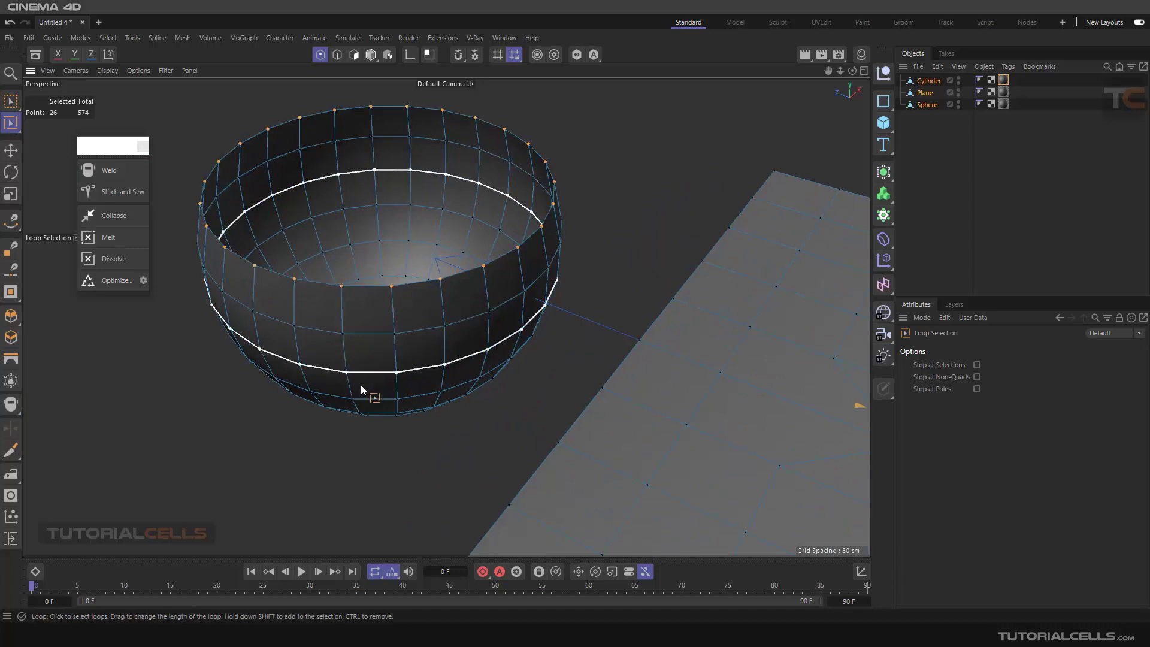
alt+drag(318, 410, 359, 324)
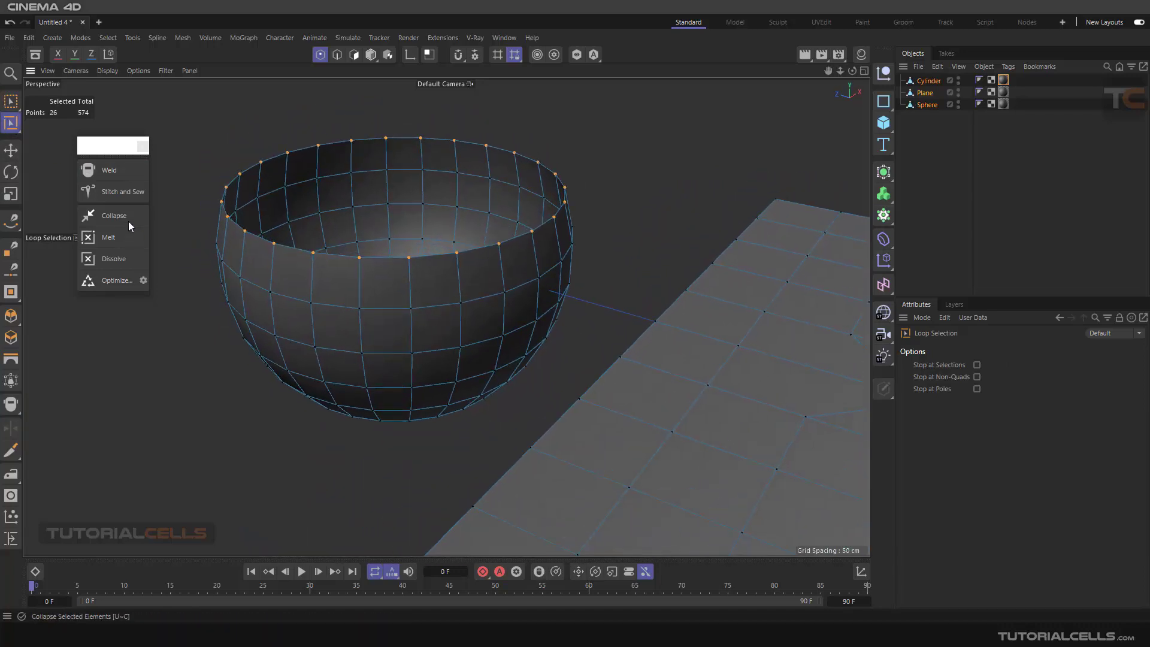
Weld the rim into a single centre point to cap the bowl, undo it, and choose Stitch and Sew.
click(120, 170)
click(363, 189)
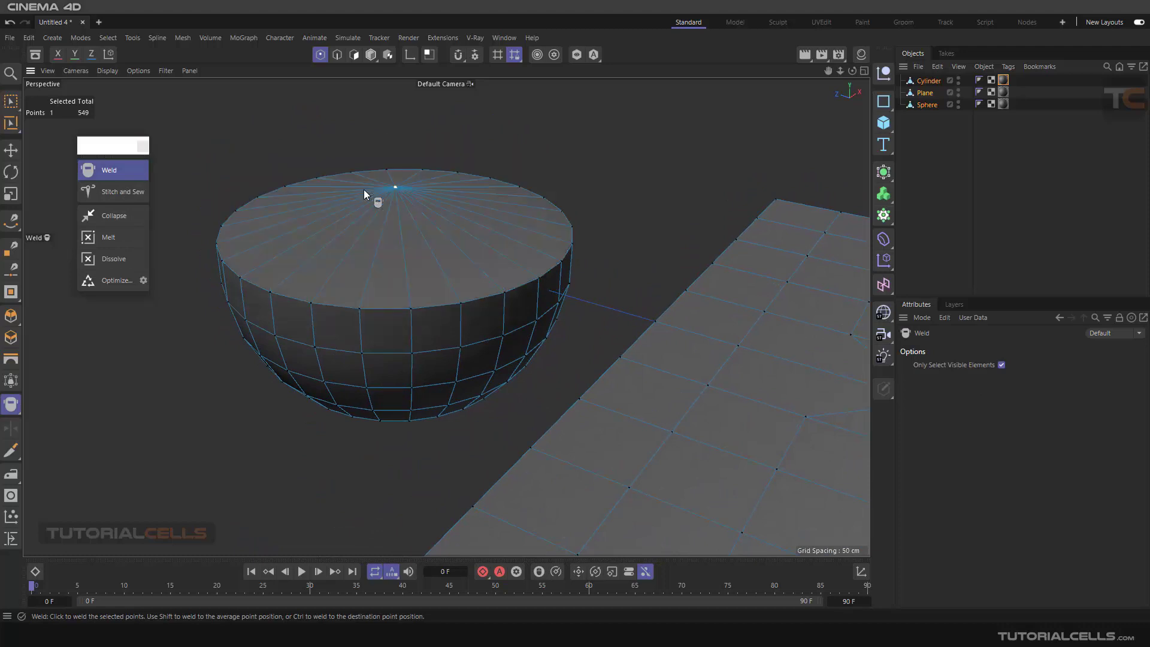
alt+drag(274, 286, 553, 332)
key(ctrl+z)
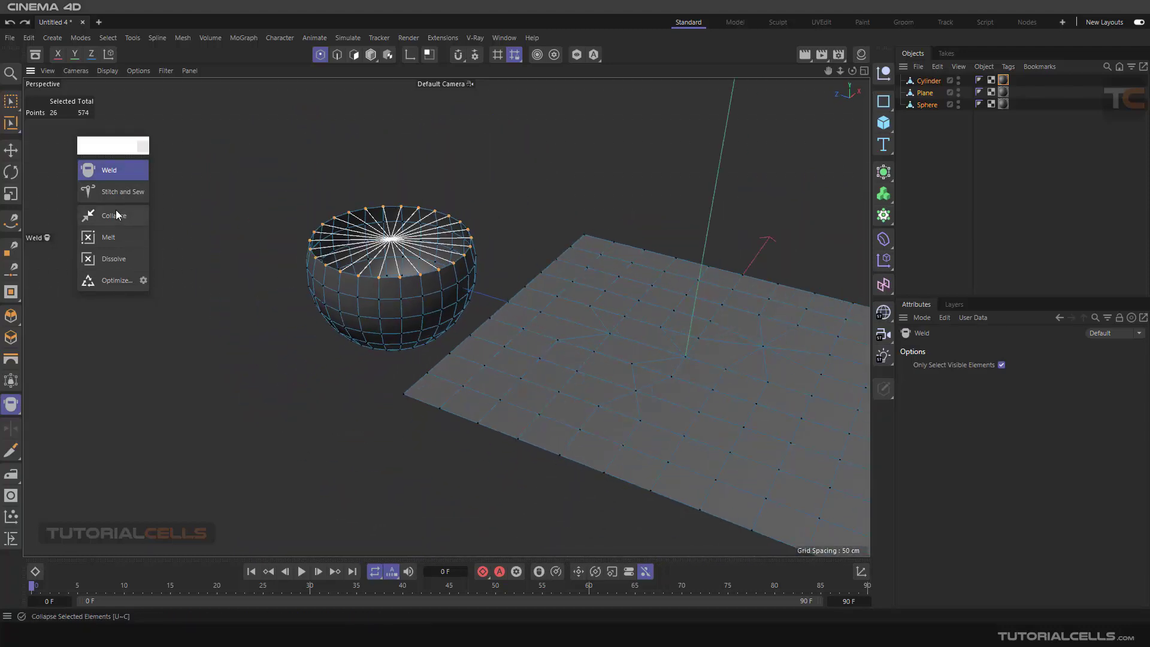
click(127, 192)
alt+drag(719, 380, 498, 333)
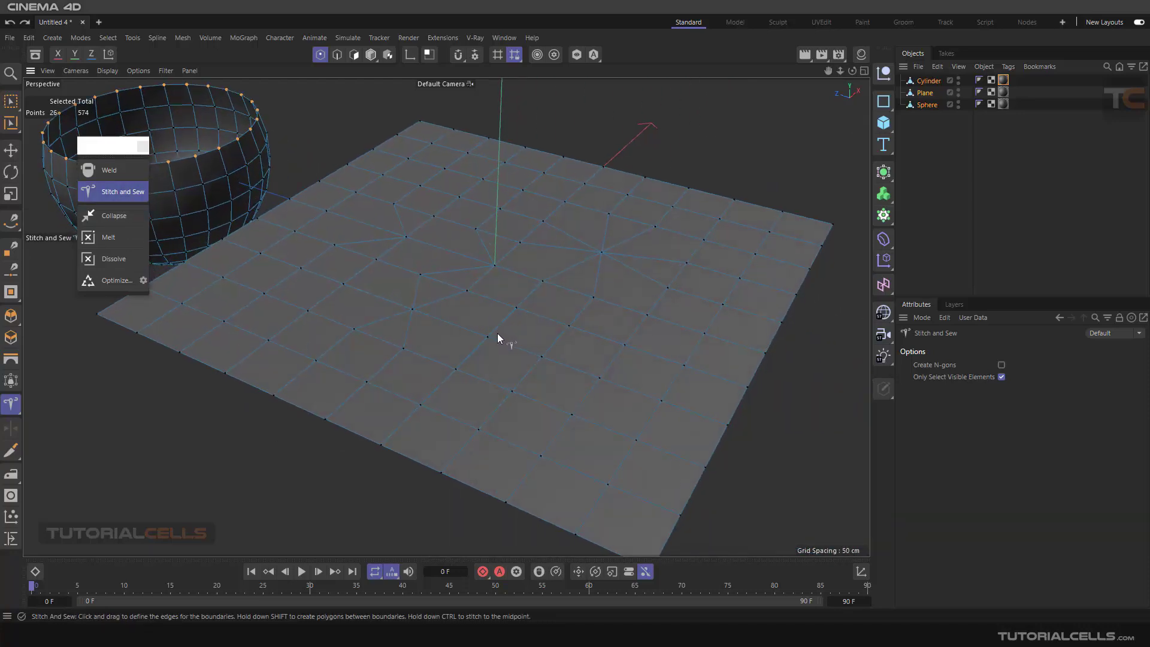
Switch to Edges mode, clear the rim selection, and choose Stitch and Sew.
click(336, 55)
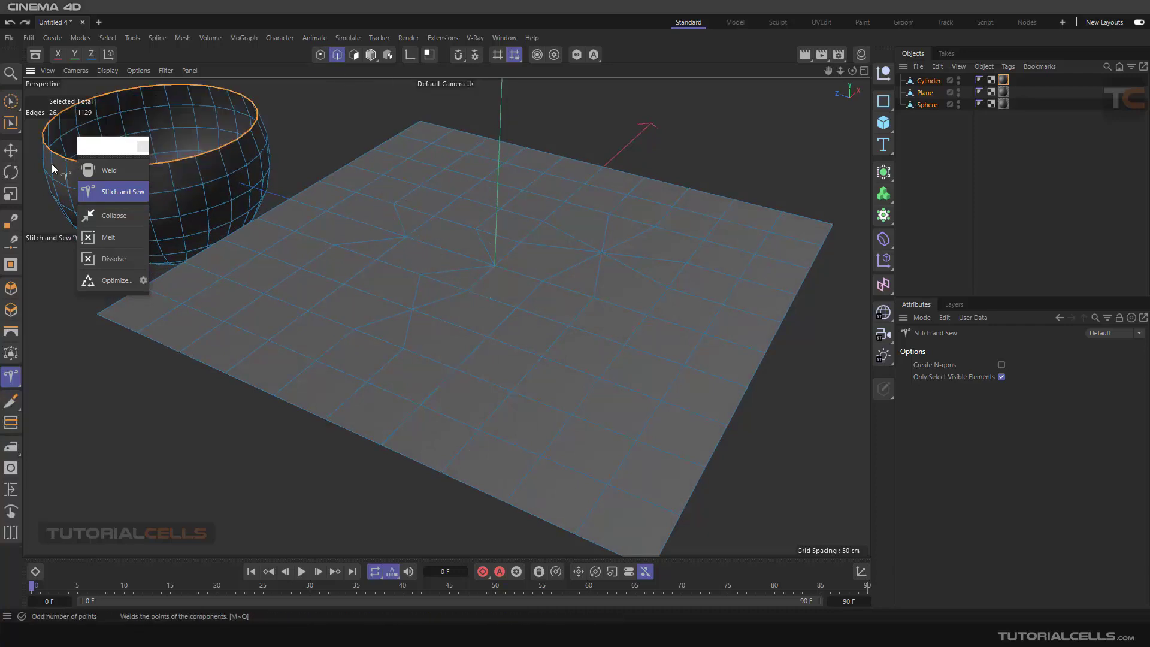
key(e)
click(301, 120)
click(133, 189)
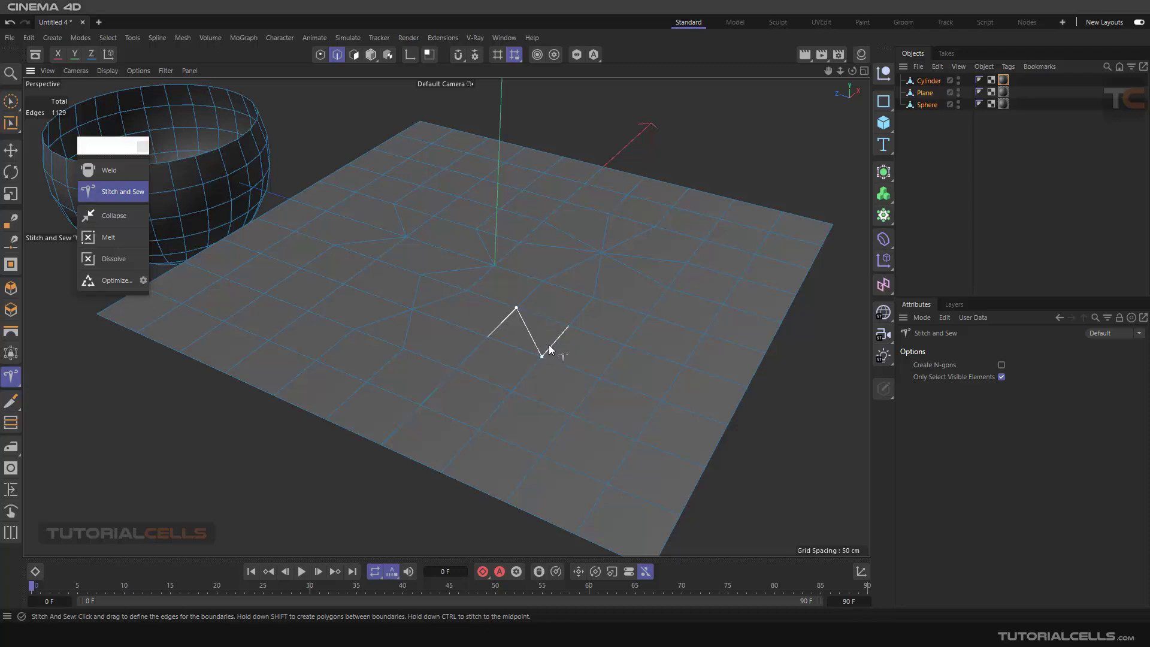
Sew neighbouring plane edges together, undoing one faulty stitch, leaving 1124 edges.
drag(550, 349, 566, 335)
drag(589, 332, 538, 385)
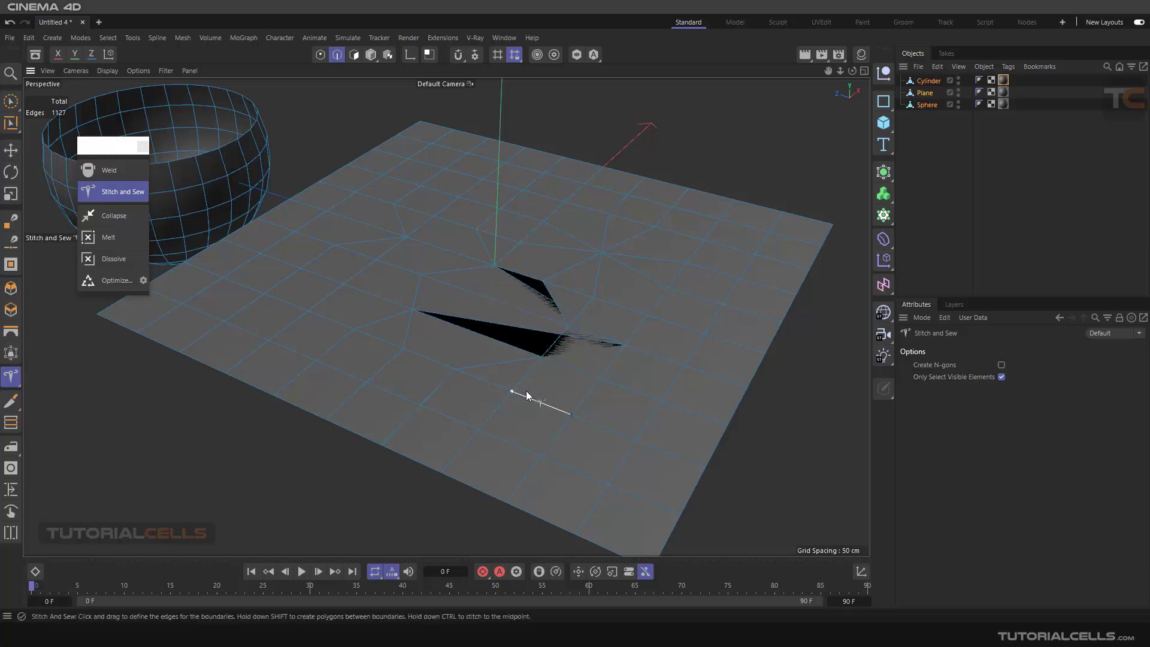
key(ctrl+z)
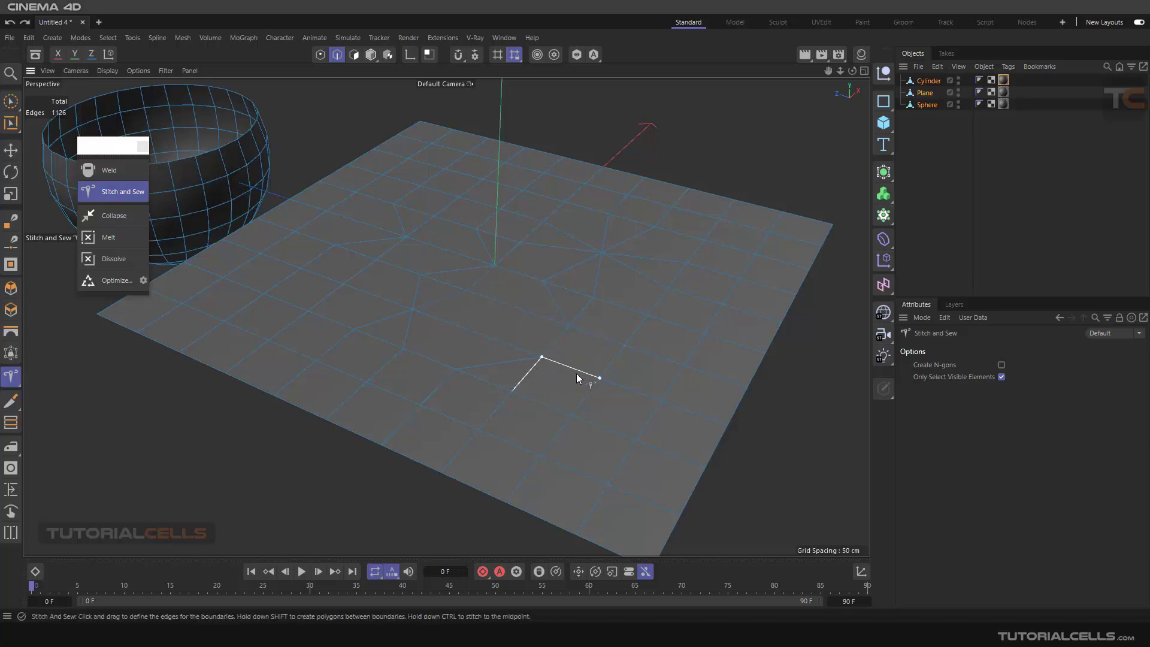
drag(598, 378, 452, 380)
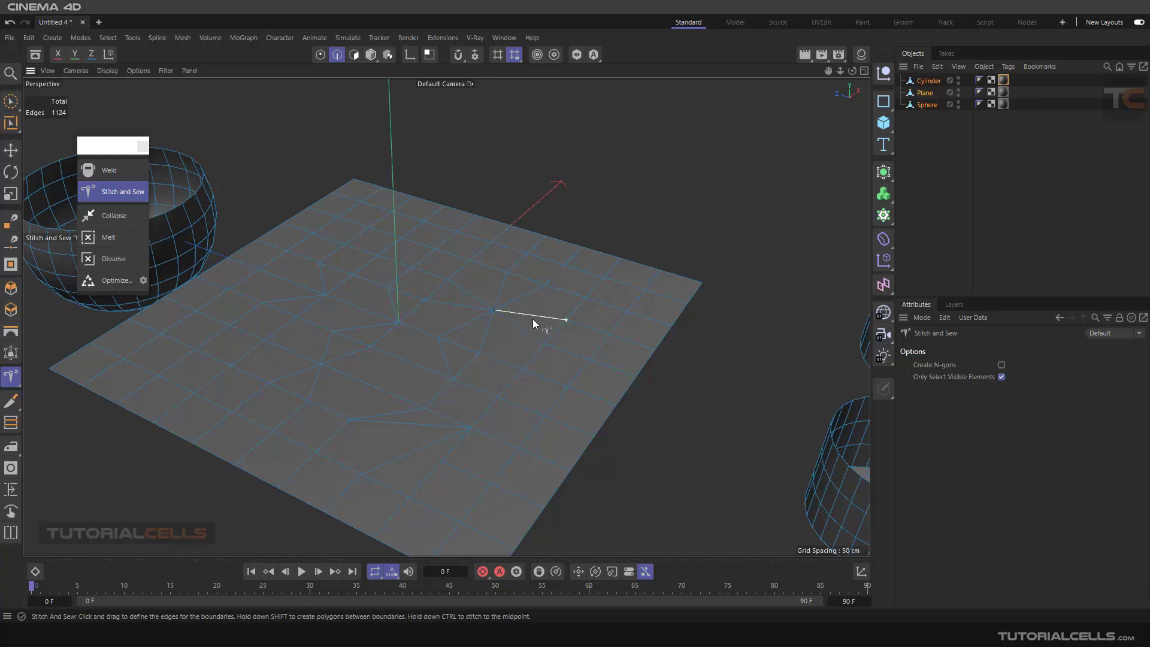
alt+drag(533, 320, 605, 315)
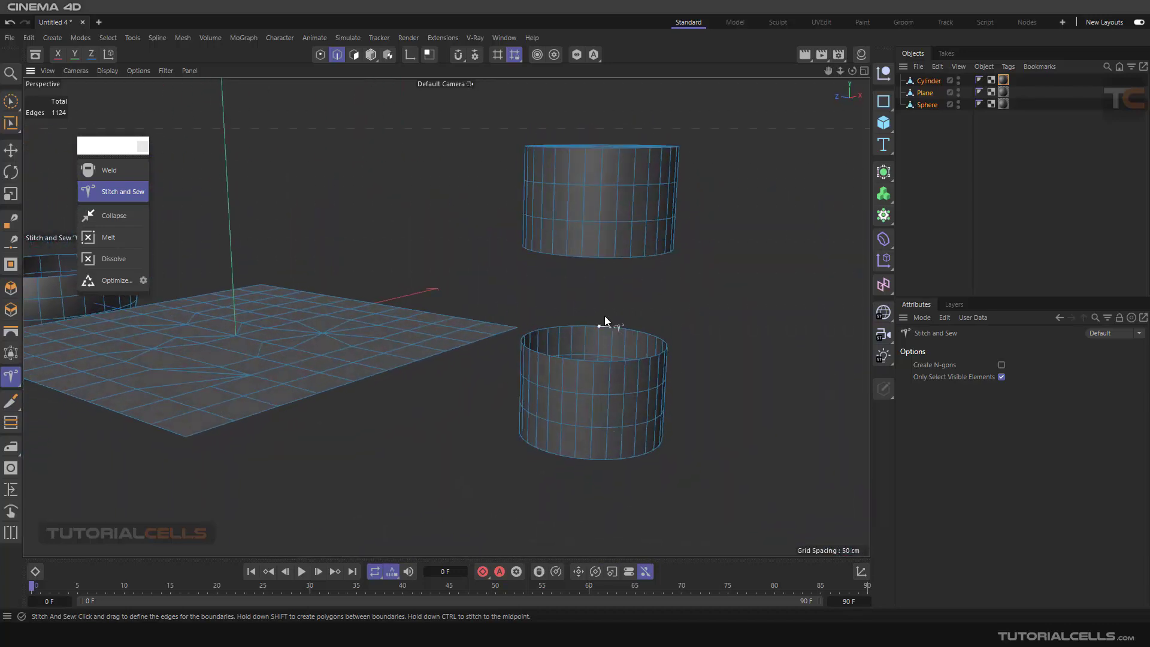
Loop-select the upper cylinder's bottom loop and the lower cylinder's top rim (62 edges) for Stitch and Sew.
mouse_move(606, 258)
alt+mouse_down()
mouse_move(593, 294)
mouse_move(602, 279)
alt+mouse_up()
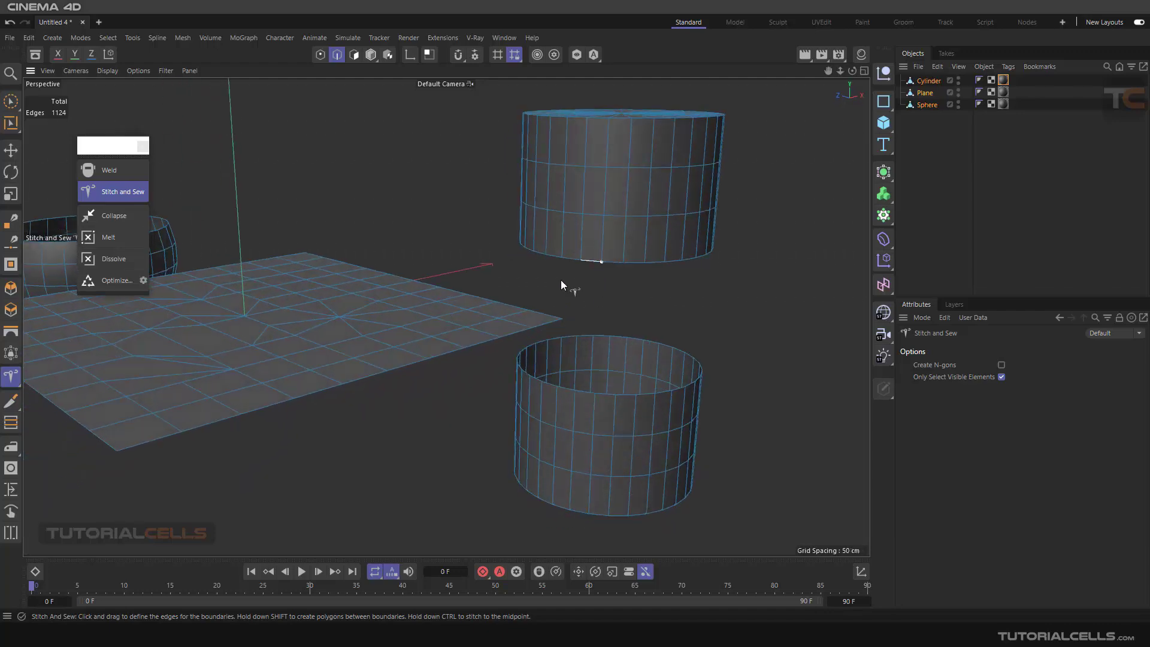
click(10, 151)
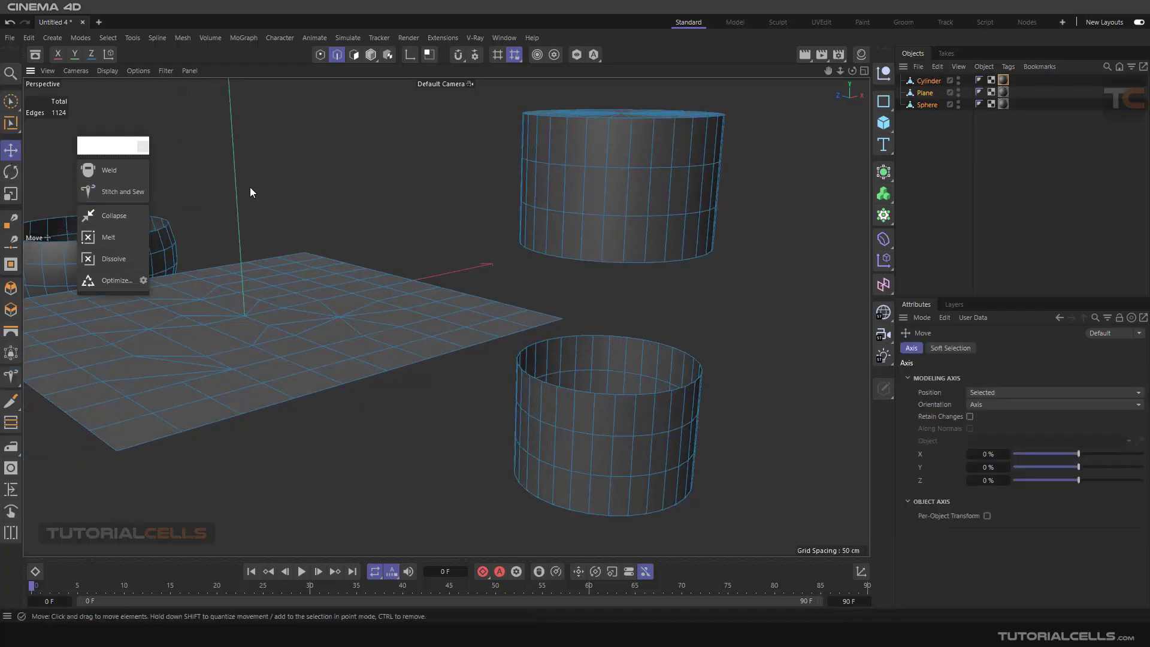
key(u)
key(l)
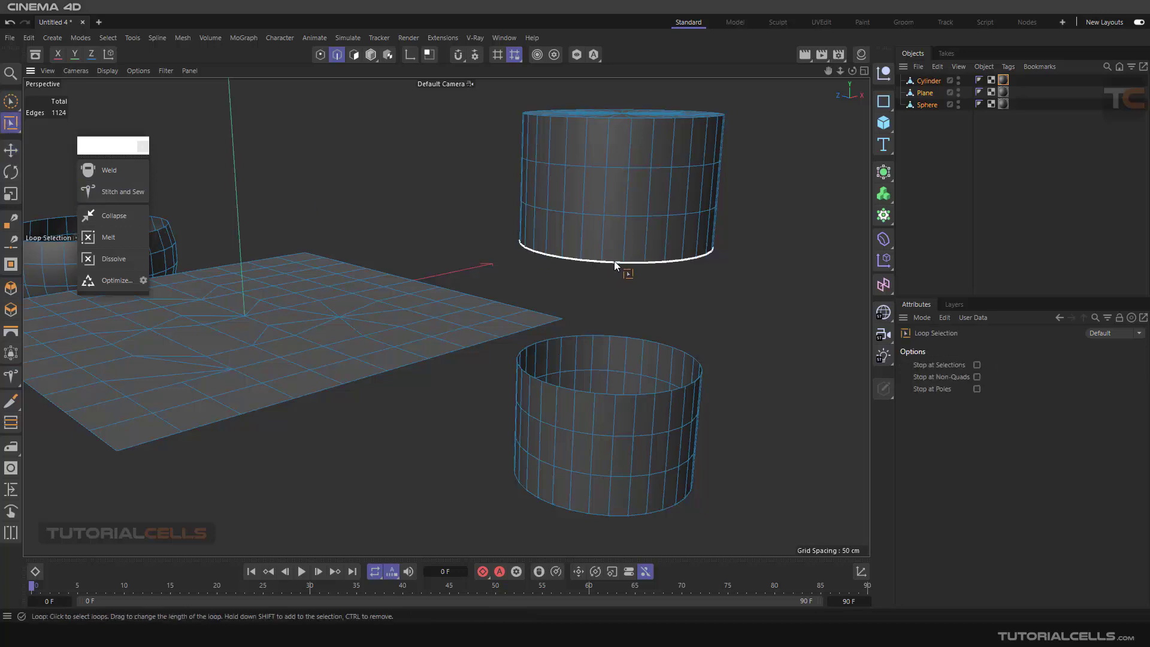
click(614, 260)
shift+click(626, 394)
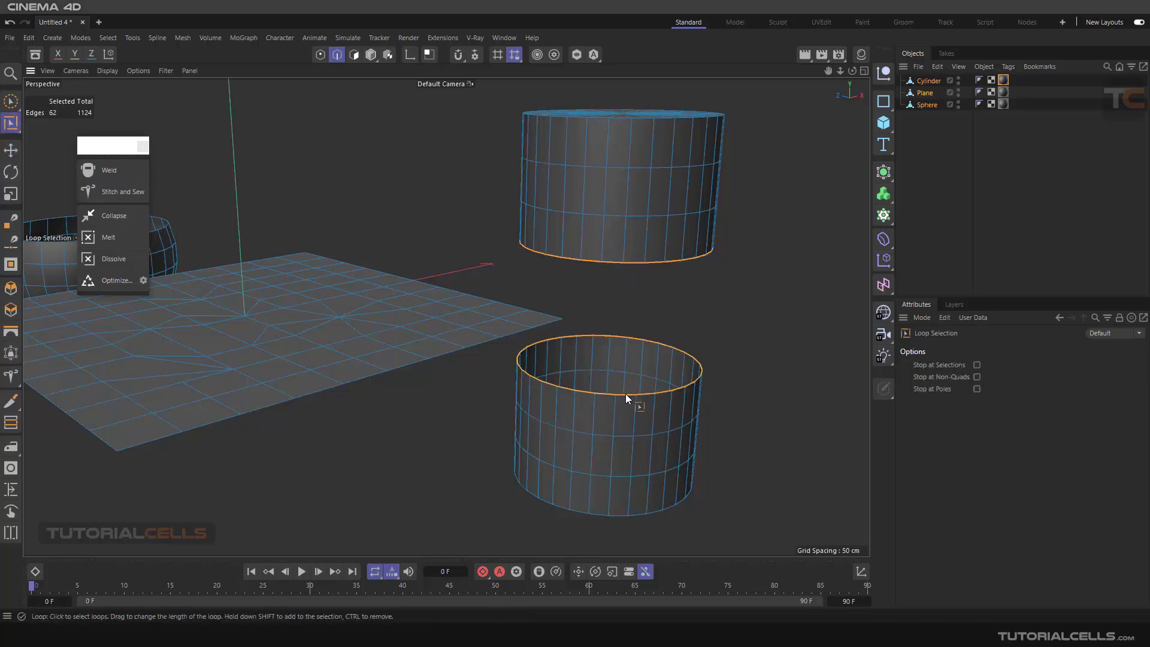
alt+drag(732, 391, 739, 393)
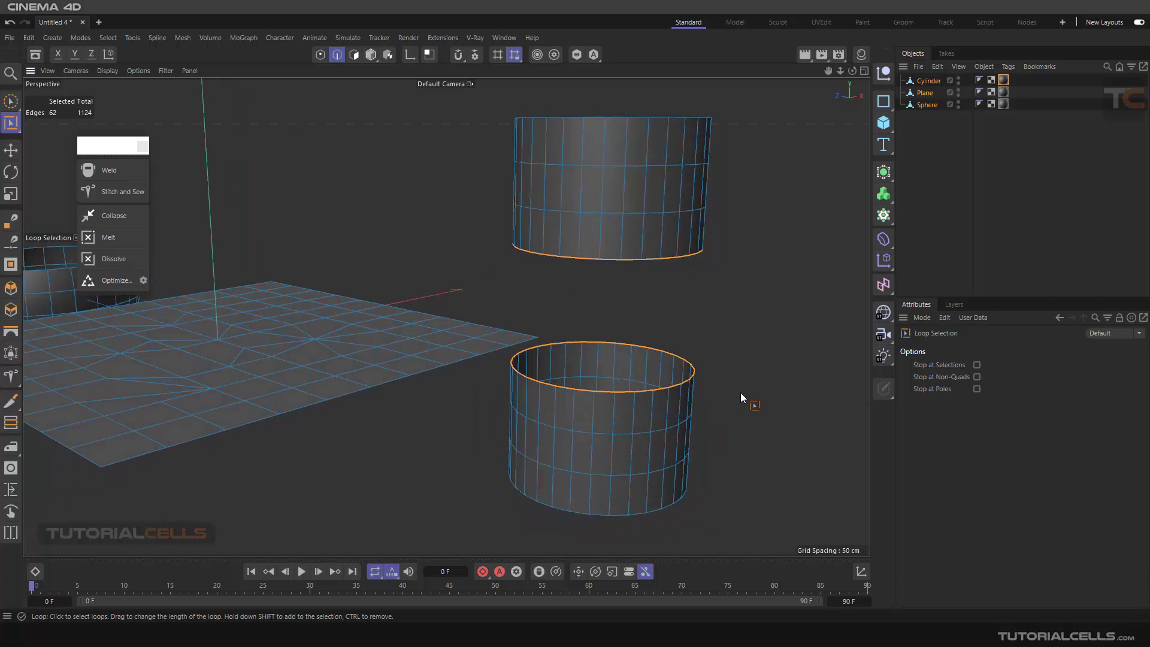
click(125, 192)
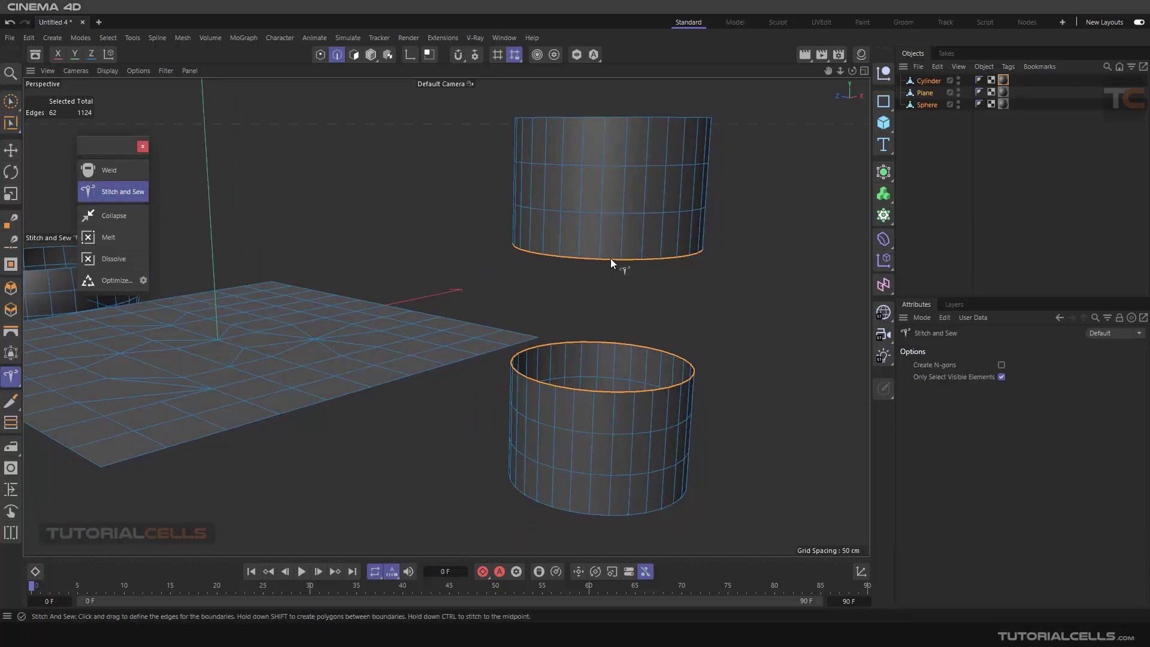
Stitch the upper cylinder's bottom loop to the lower cylinder's top loop, undoing and repeating to demonstrate.
mouse_move(611, 261)
mouse_down()
mouse_move(630, 392)
mouse_move(621, 402)
mouse_move(628, 376)
mouse_move(556, 379)
mouse_move(618, 272)
mouse_up()
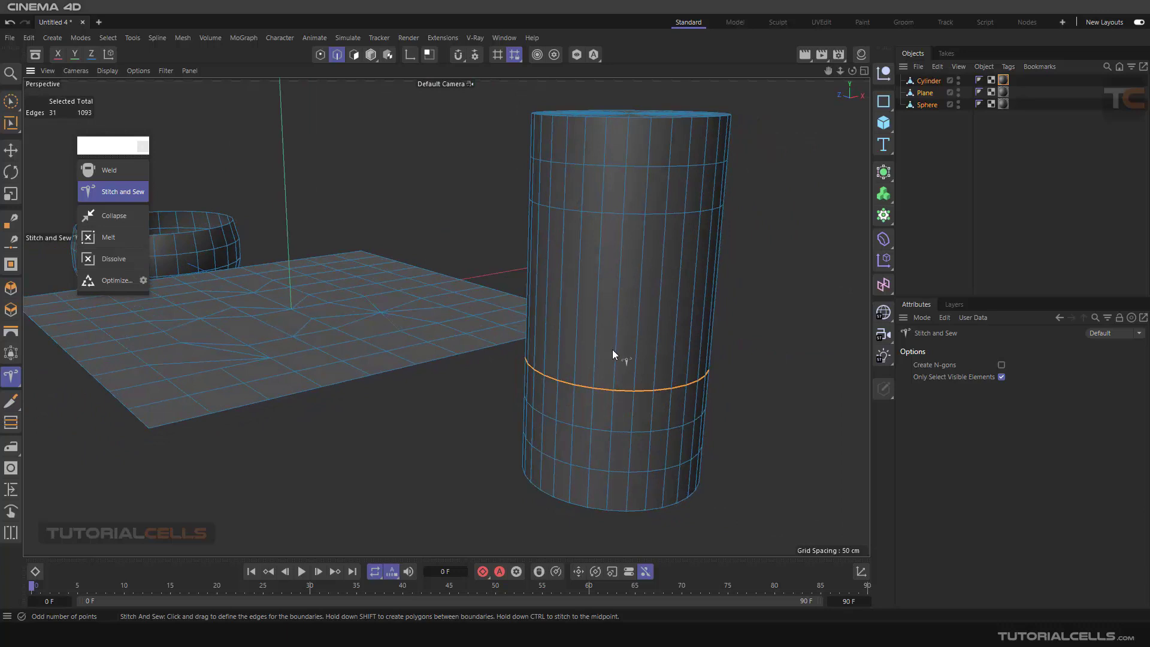
key(ctrl+z)
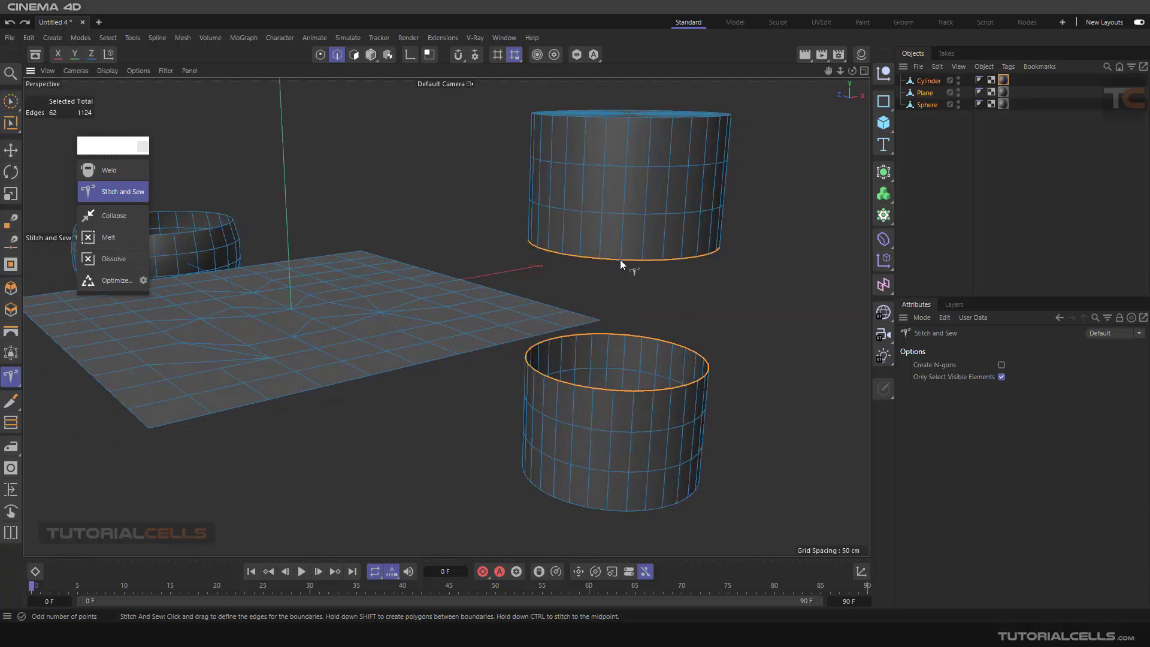
drag(620, 260, 622, 383)
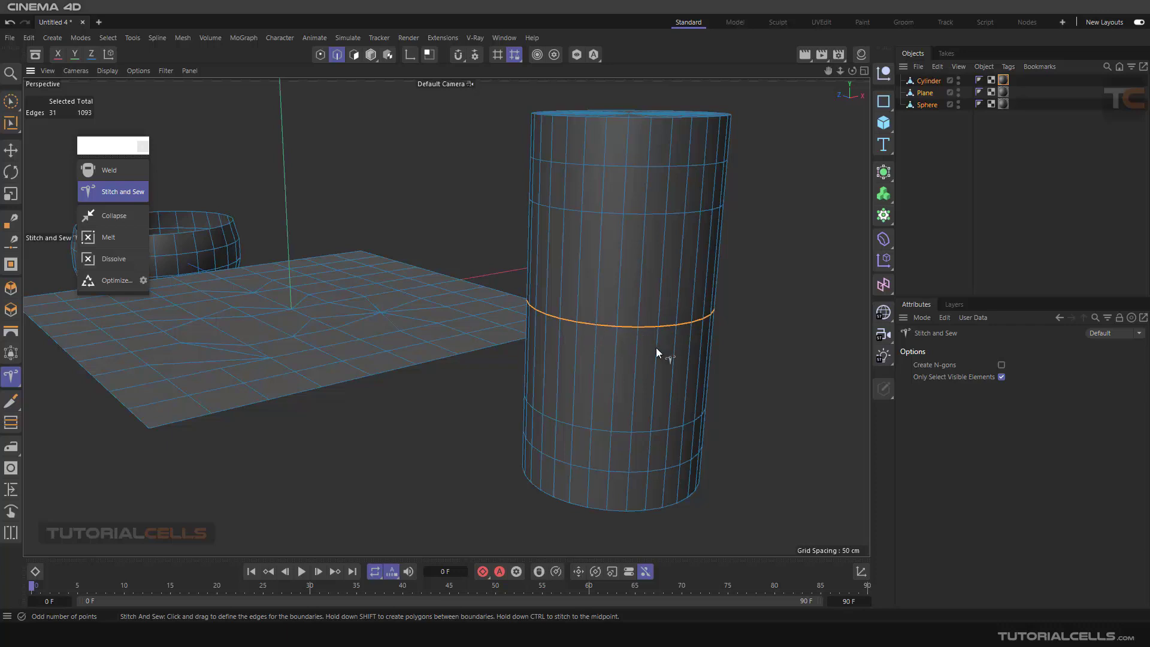
key(ctrl+z)
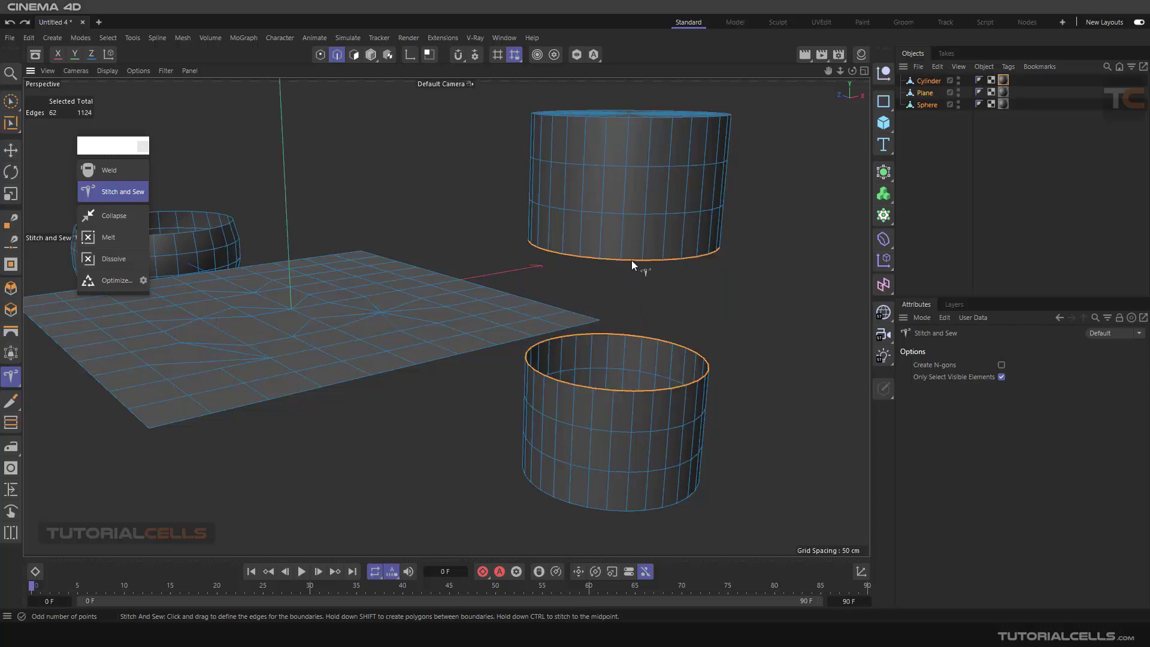
drag(631, 260, 617, 400)
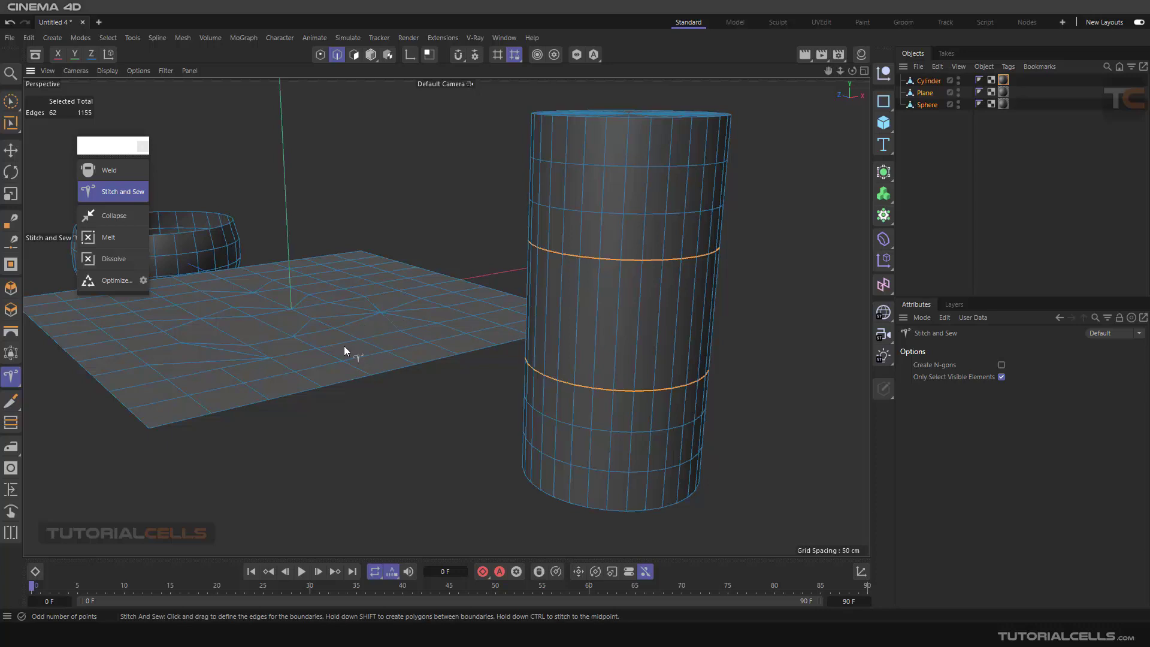
Frame the bowl and select its open rim edge loop.
scroll(353, 368, down, 3)
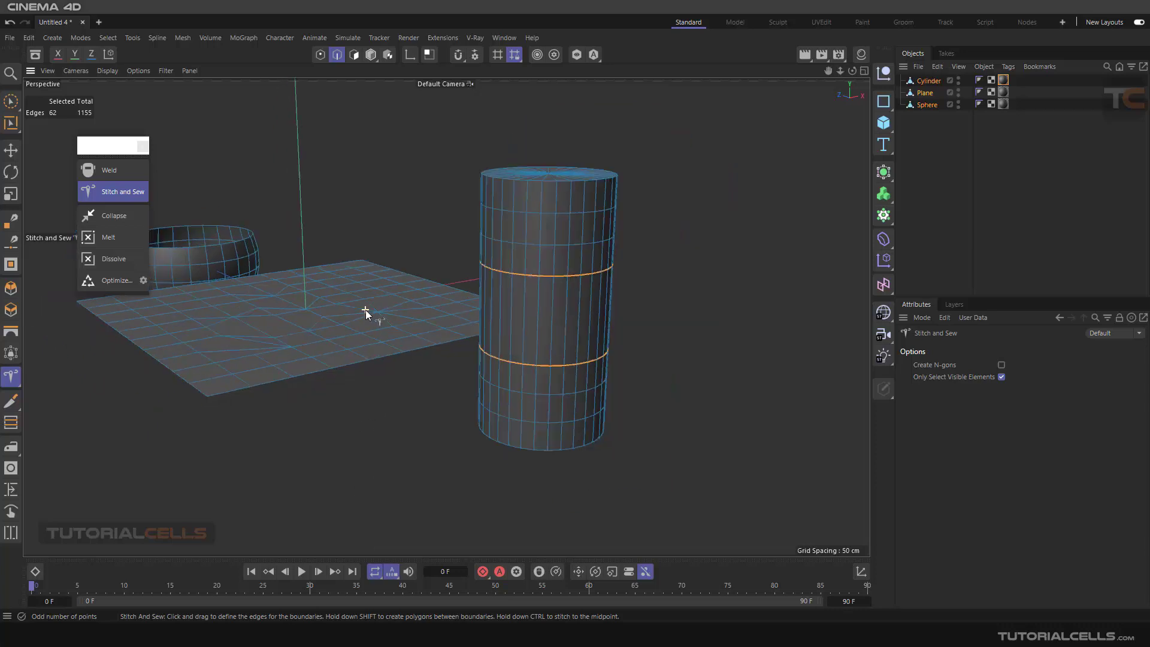
alt+drag(367, 313, 494, 334)
scroll(507, 350, up, 4)
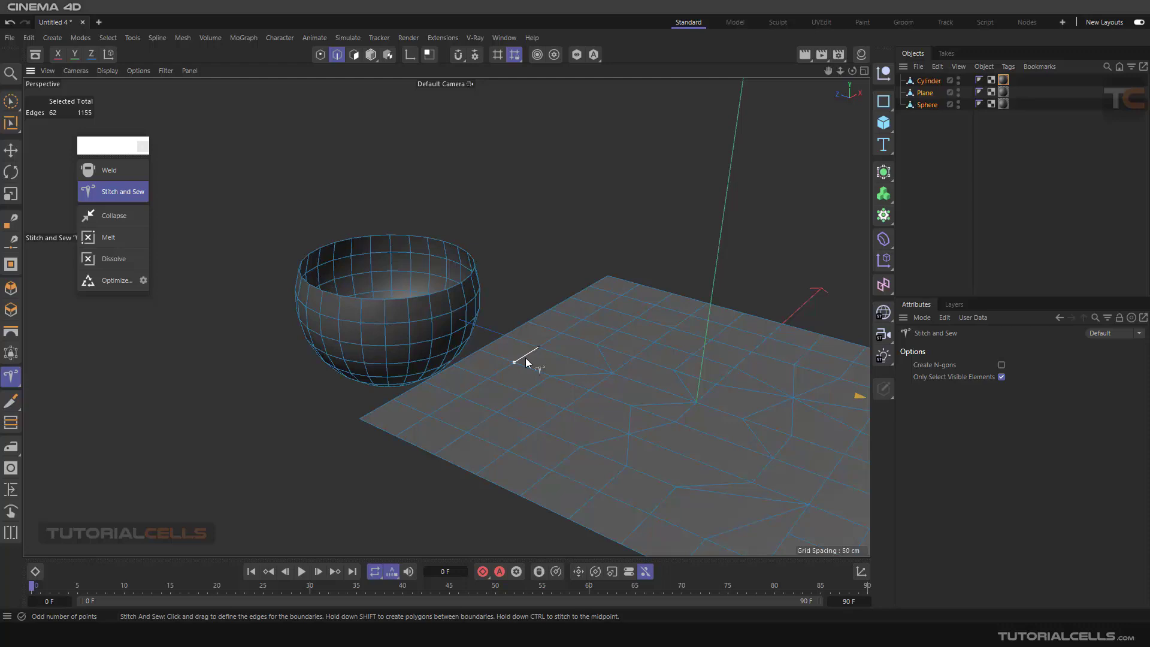
alt+drag(476, 327, 372, 257)
scroll(373, 257, up, 5)
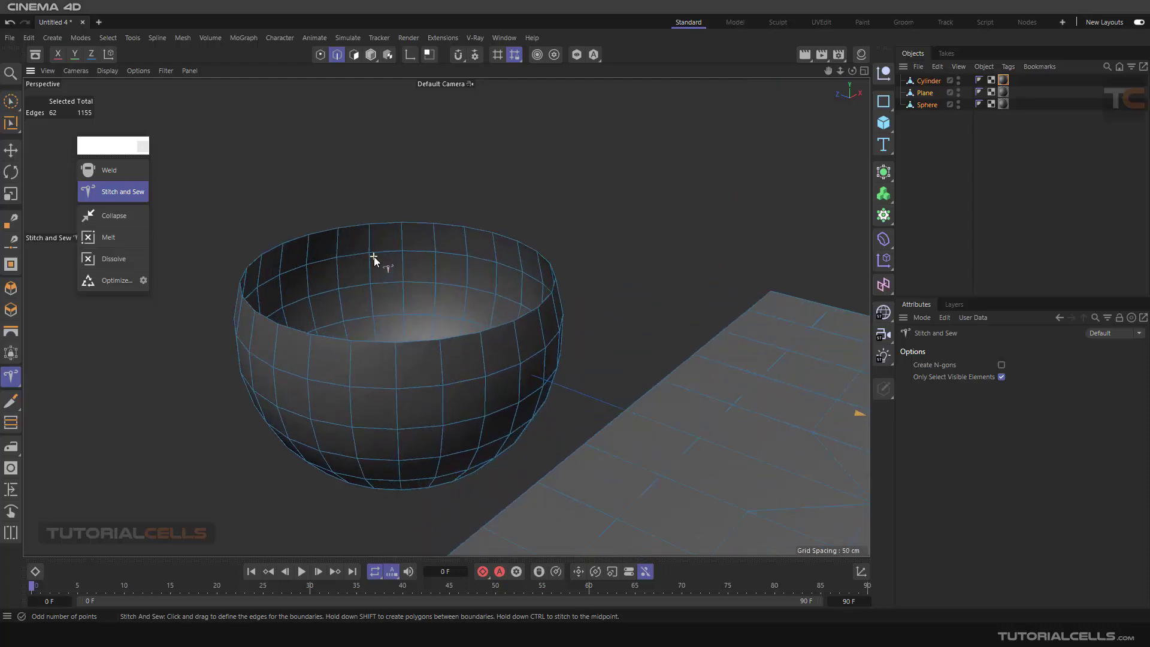
key(e)
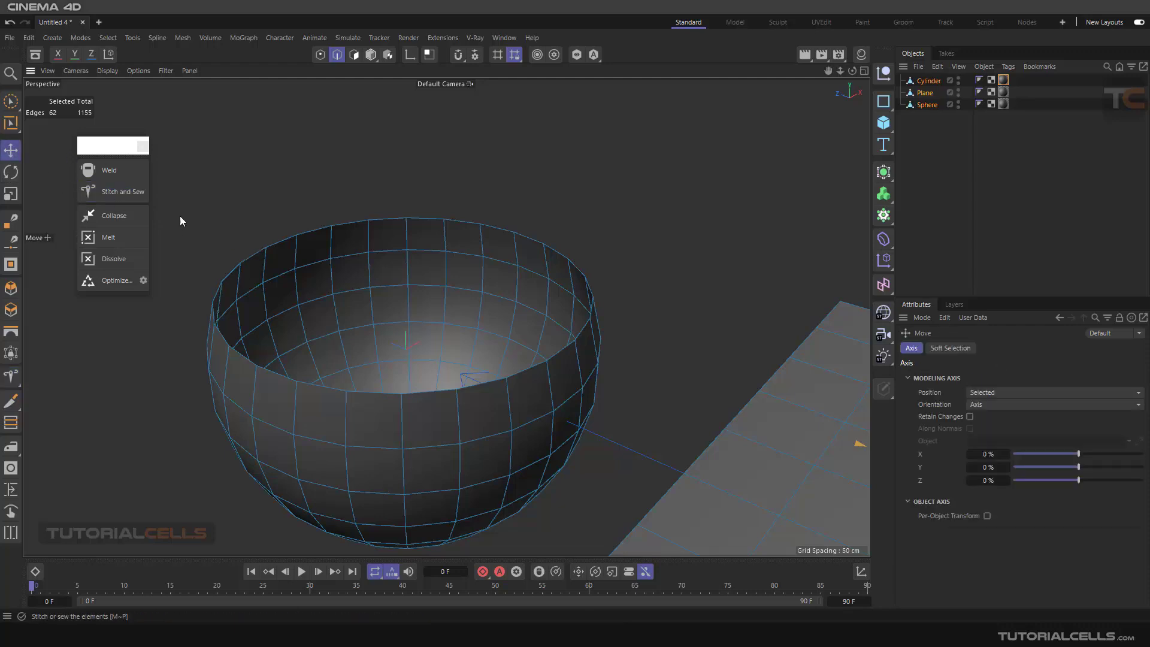
double_click(252, 253)
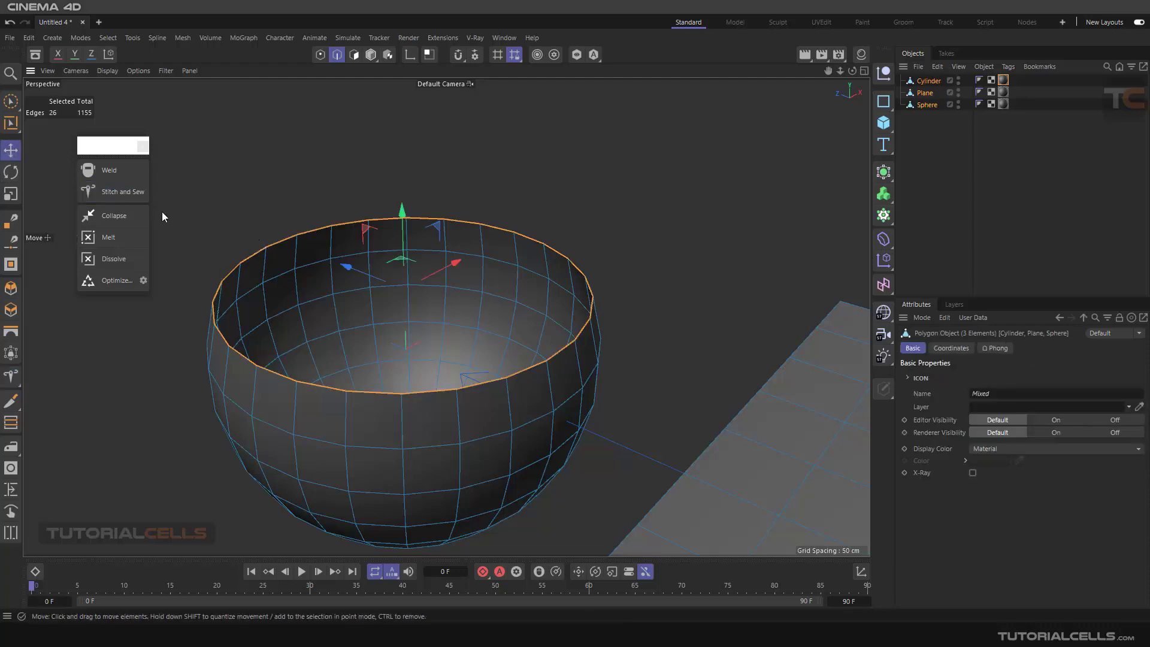
Test capping the rim with Stitch and Sew, undo it, and switch to Points mode.
click(117, 192)
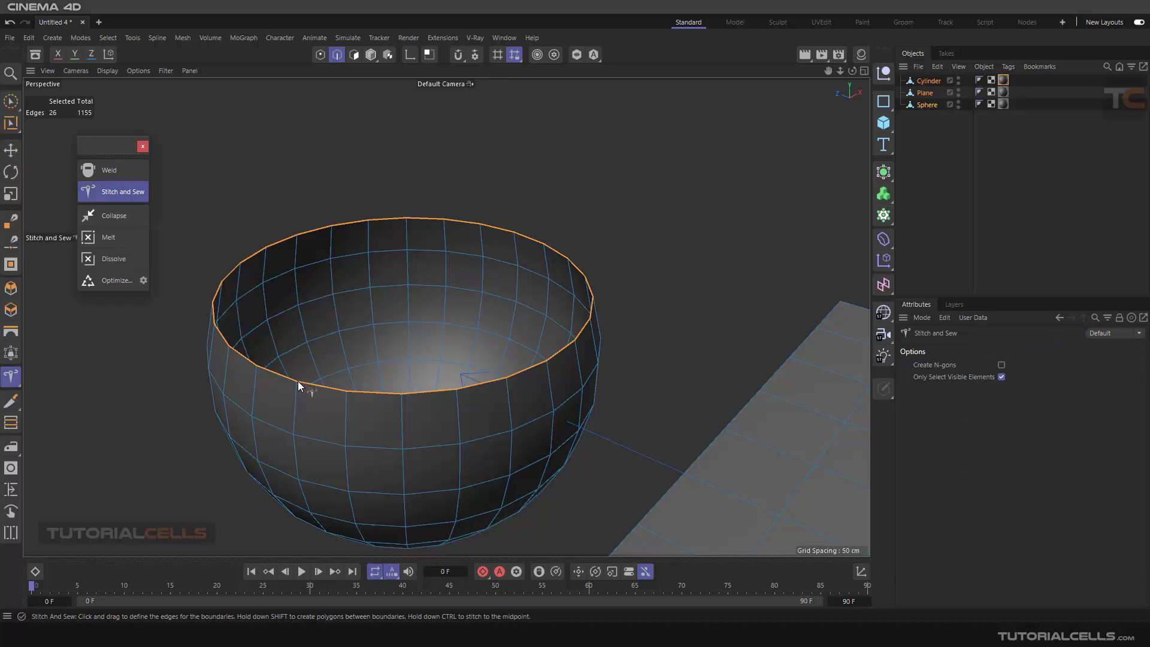
drag(297, 381, 339, 398)
key(ctrl+z)
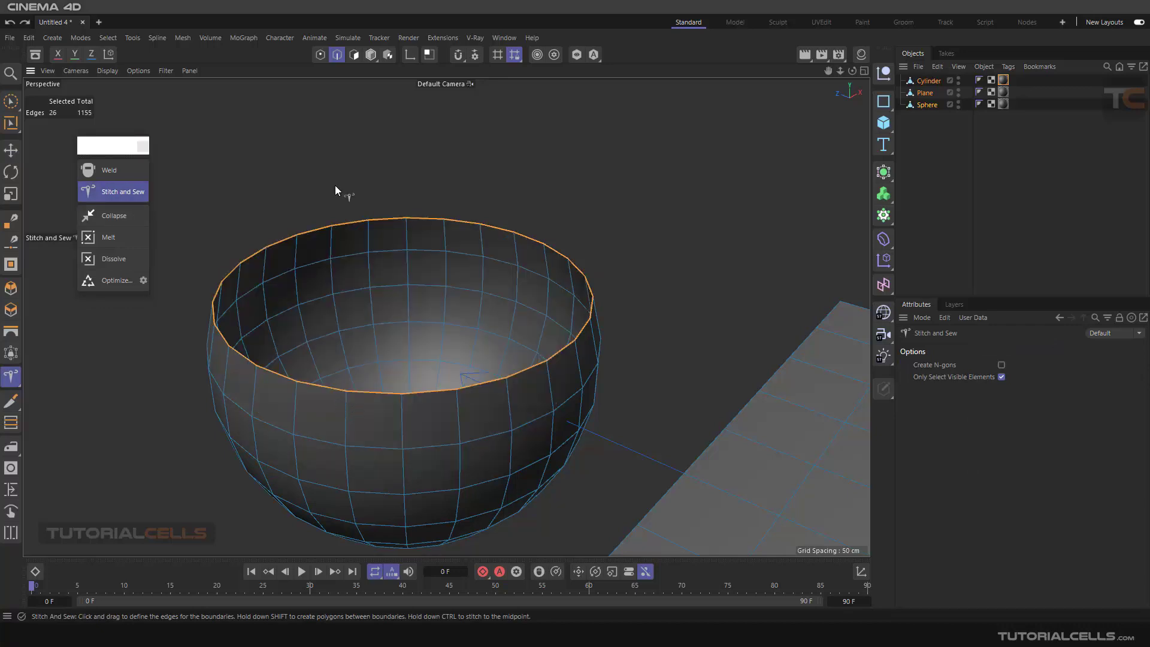
click(322, 60)
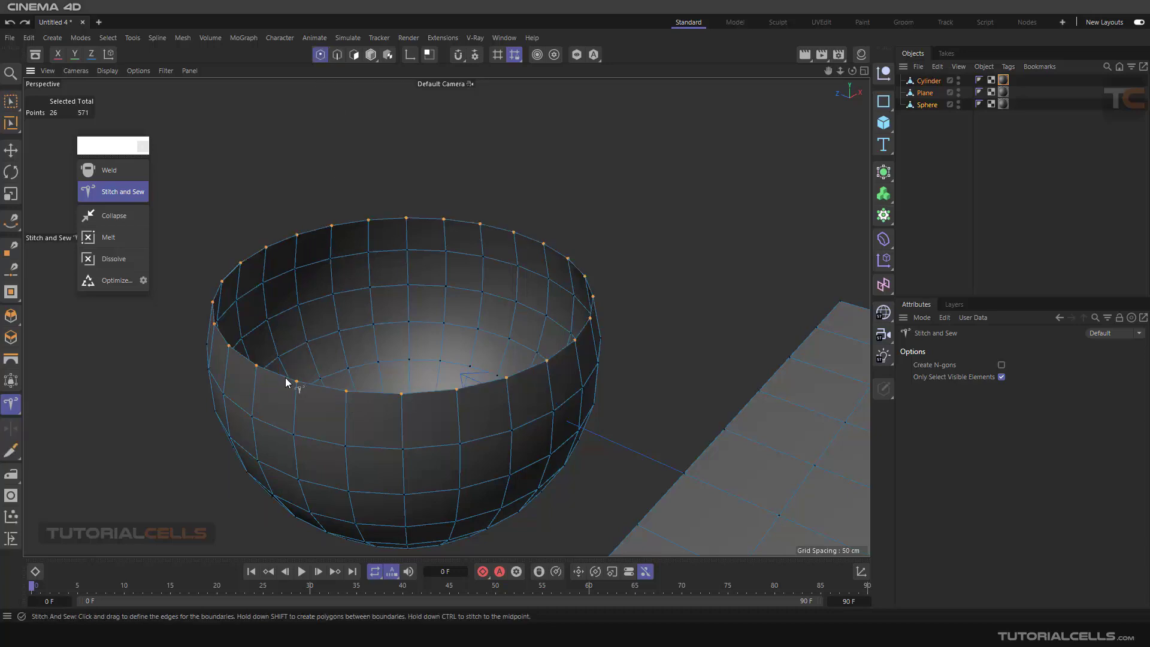
Cap the bowl with a flat top by stitching a front rim point to the opposite back point.
drag(296, 381, 312, 415)
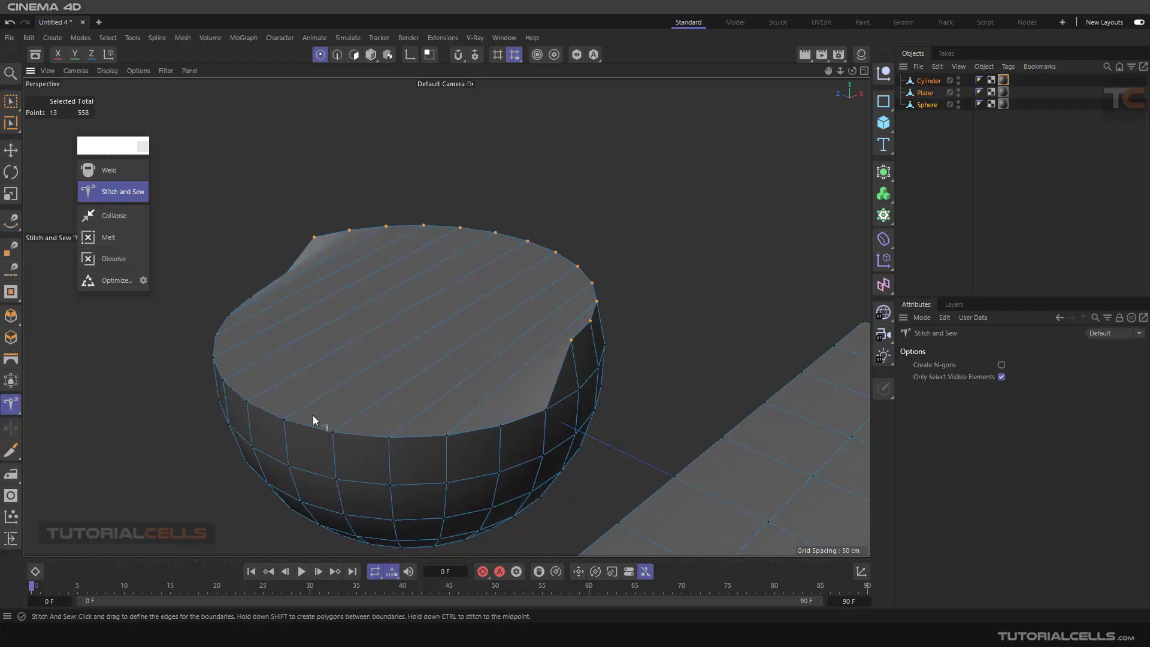
key(ctrl+z)
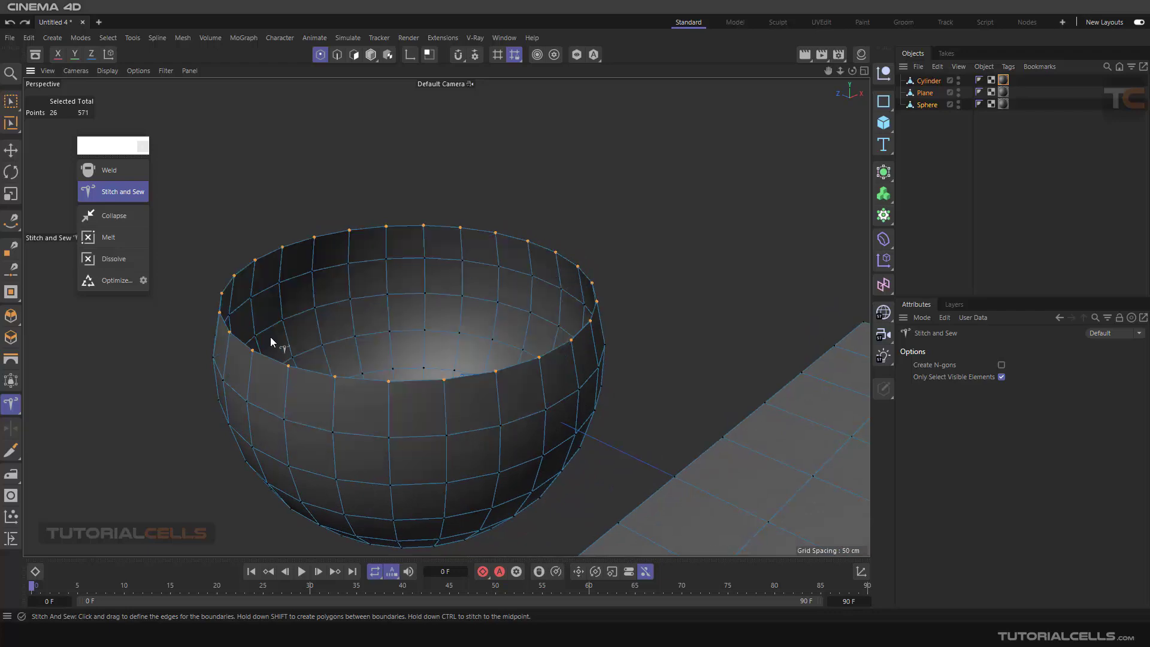
drag(257, 354, 497, 336)
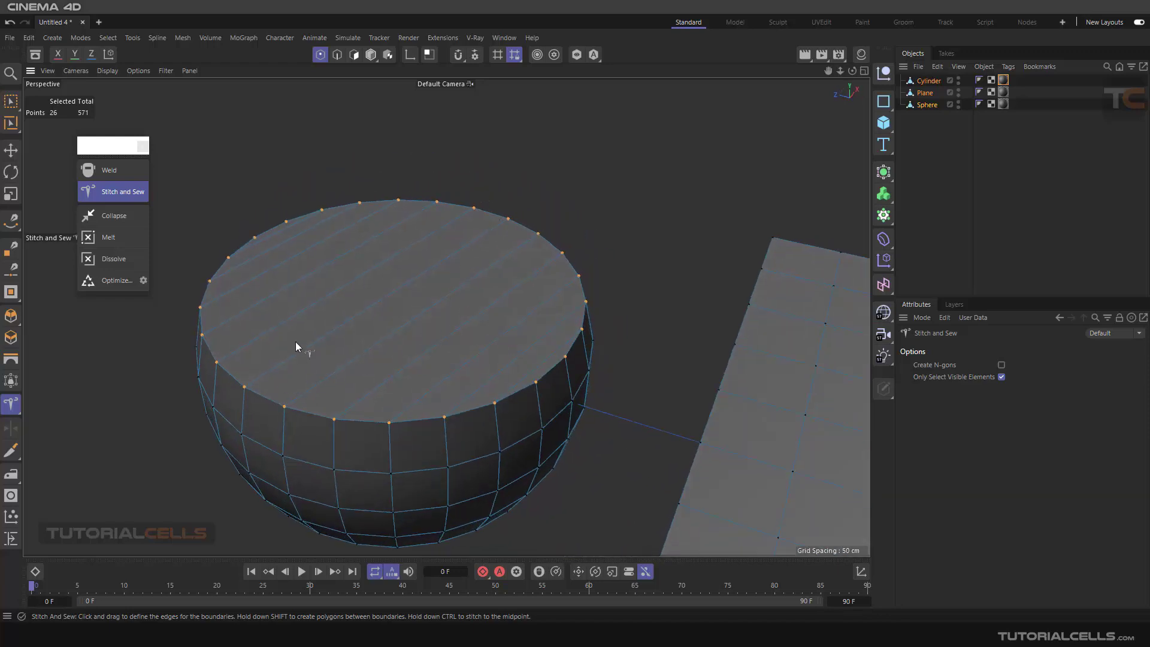
scroll(480, 236, down, 8)
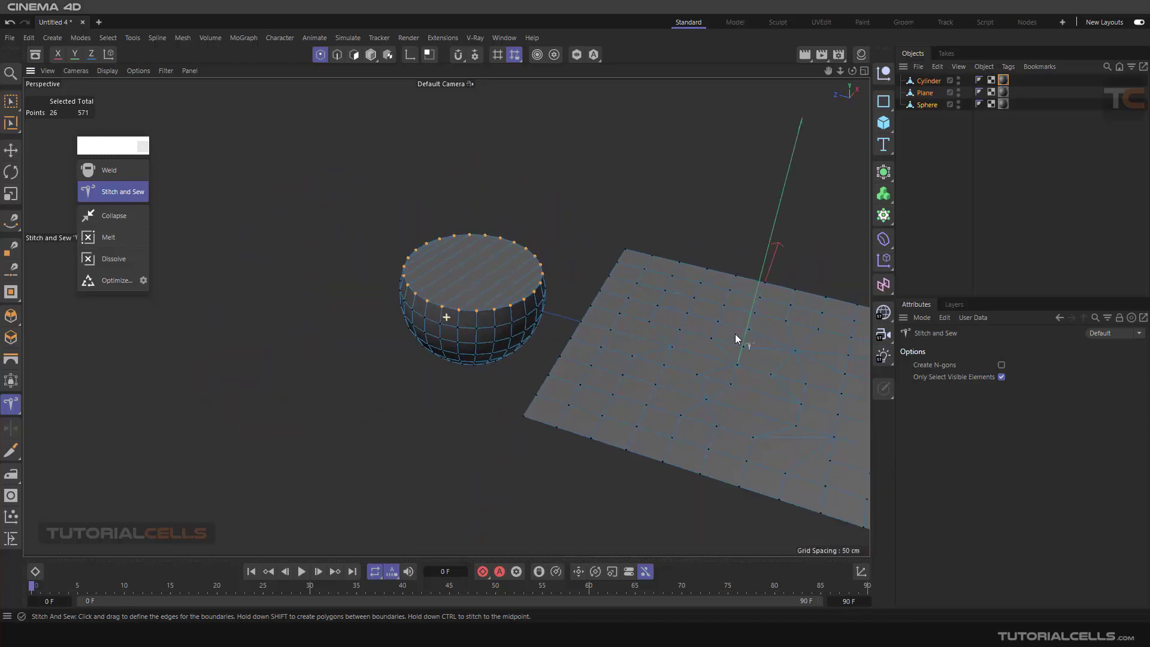
alt+drag(737, 336, 417, 281)
mouse_move(714, 357)
alt+mouse_down()
mouse_move(724, 340)
mouse_move(715, 360)
alt+mouse_up()
scroll(715, 360, down, 2)
alt+drag(630, 361, 437, 361)
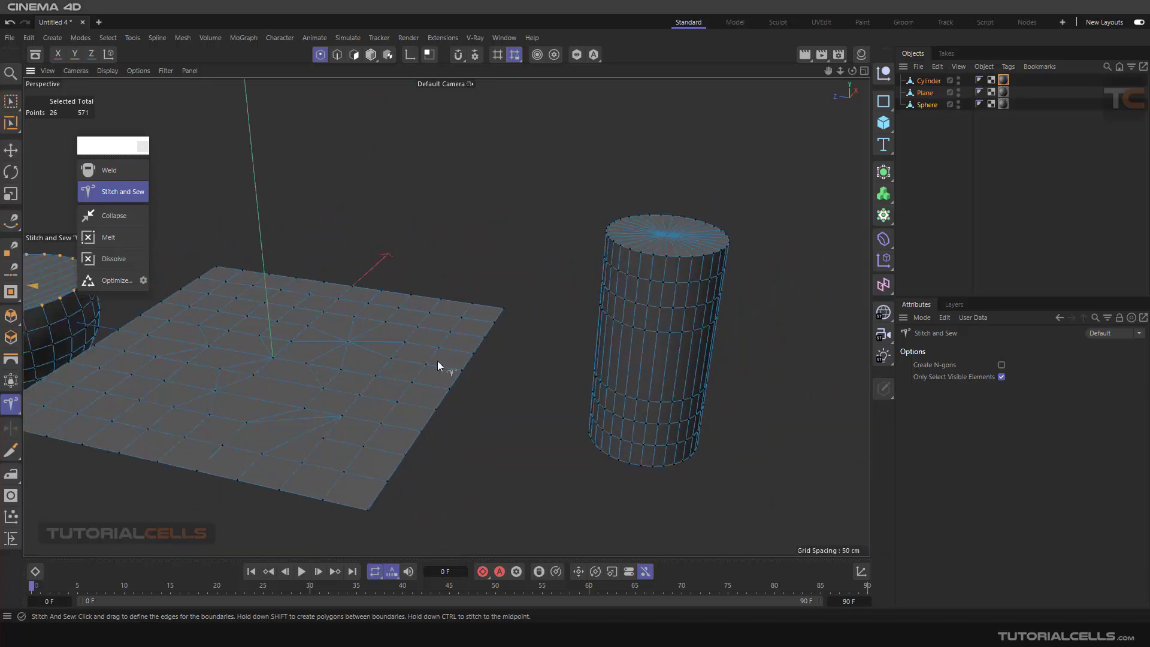
scroll(429, 368, down, 3)
alt+middle_drag(429, 368, 541, 353)
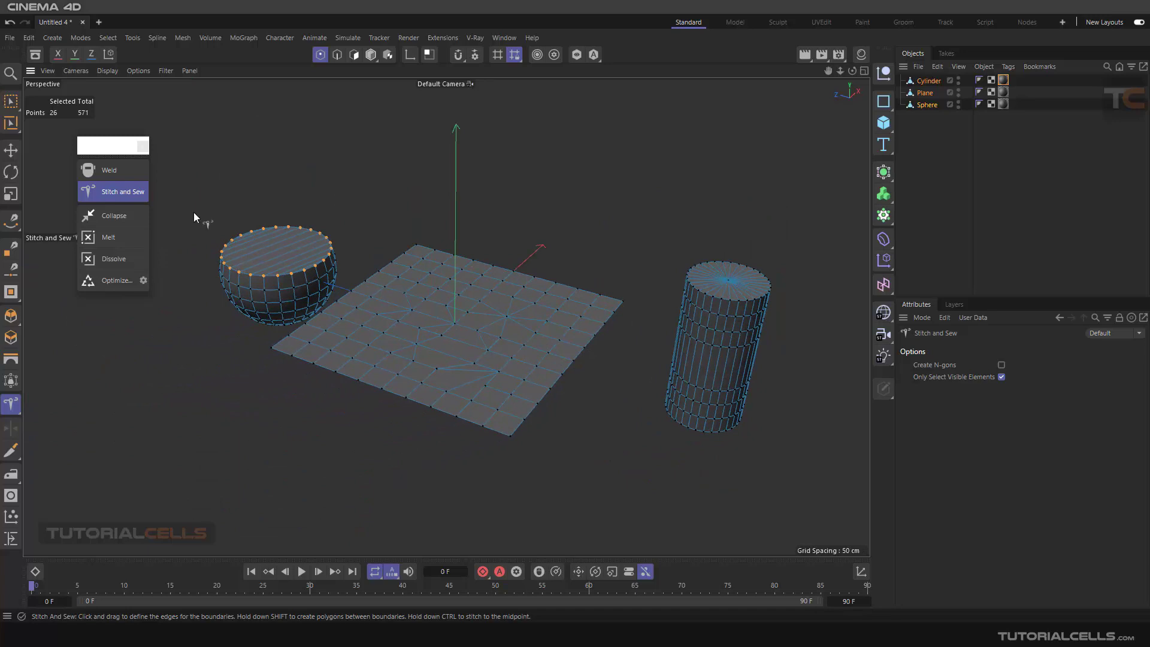